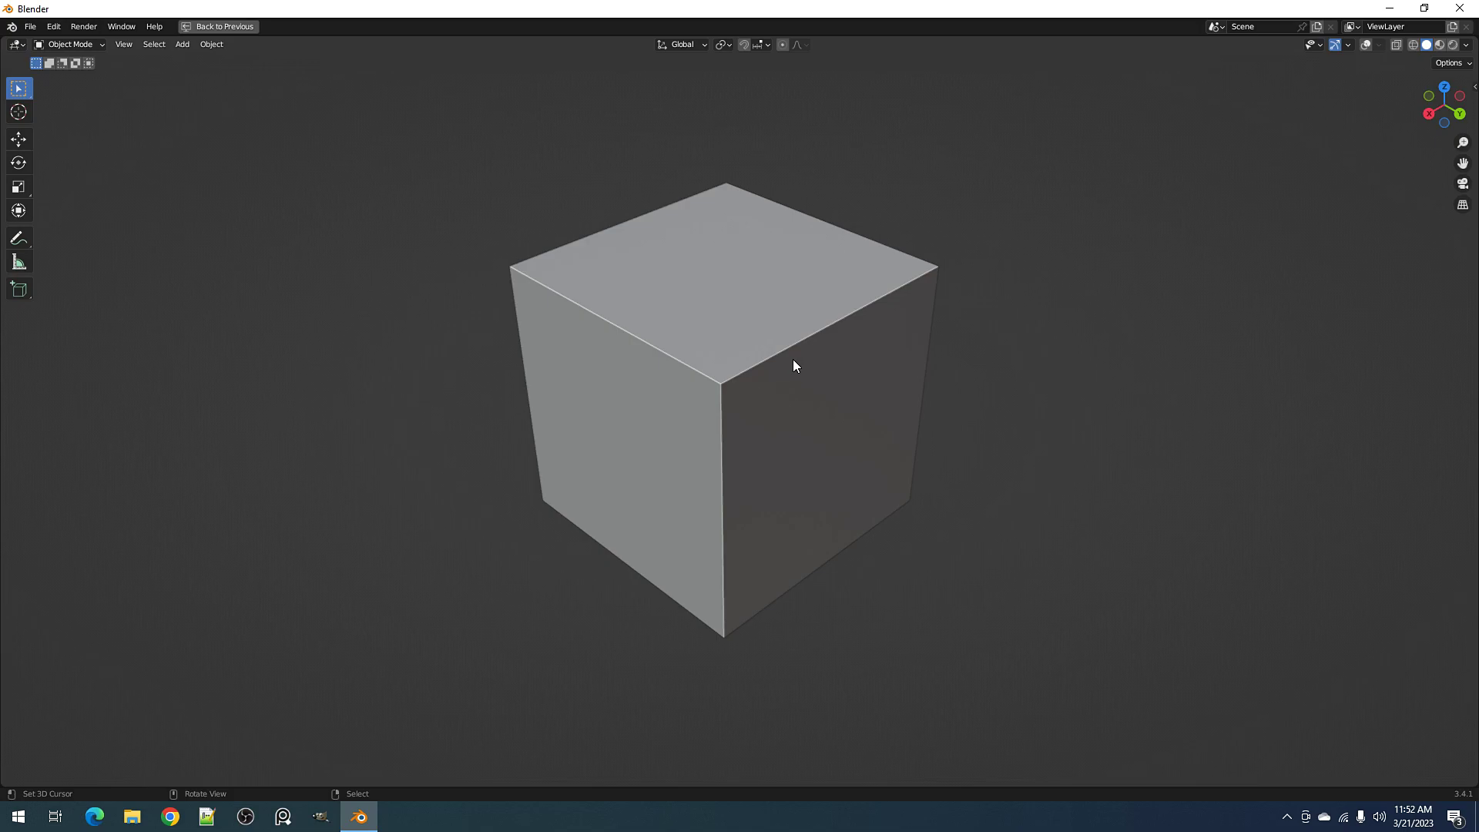
# Restore the full workspace layout from the maximized viewport and turn on the viewport overlays
pyautogui.moveTo(794, 358)
pyautogui.mouseDown(button='middle')
pyautogui.moveTo(793, 385)
pyautogui.moveTo(796, 371)
pyautogui.mouseUp(button='middle')
pyautogui.hotkey('ctrl', 'space')
pyautogui.keyDown('shift'); pyautogui.moveTo(653, 429); pyautogui.dragTo(753, 406, button='middle'); pyautogui.keyUp('shift')
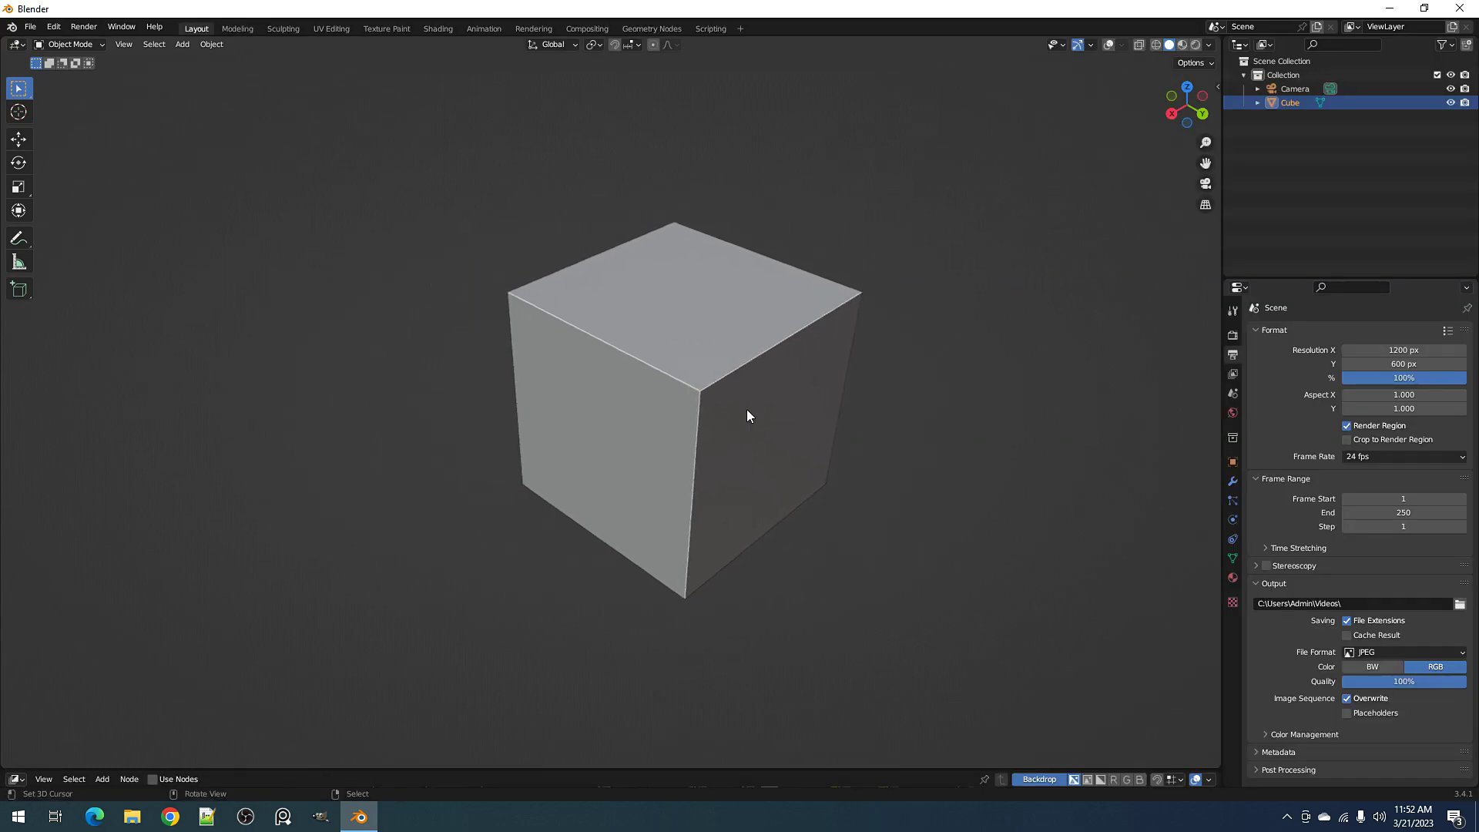
pyautogui.press('Tab')
pyautogui.hotkey('alt', 'shift', 'z')
pyautogui.press('Tab')
# Apply Creative Flow's Auto Mirror to the cube across the X, Y and Z axes
pyautogui.hotkey('shift', 'v')
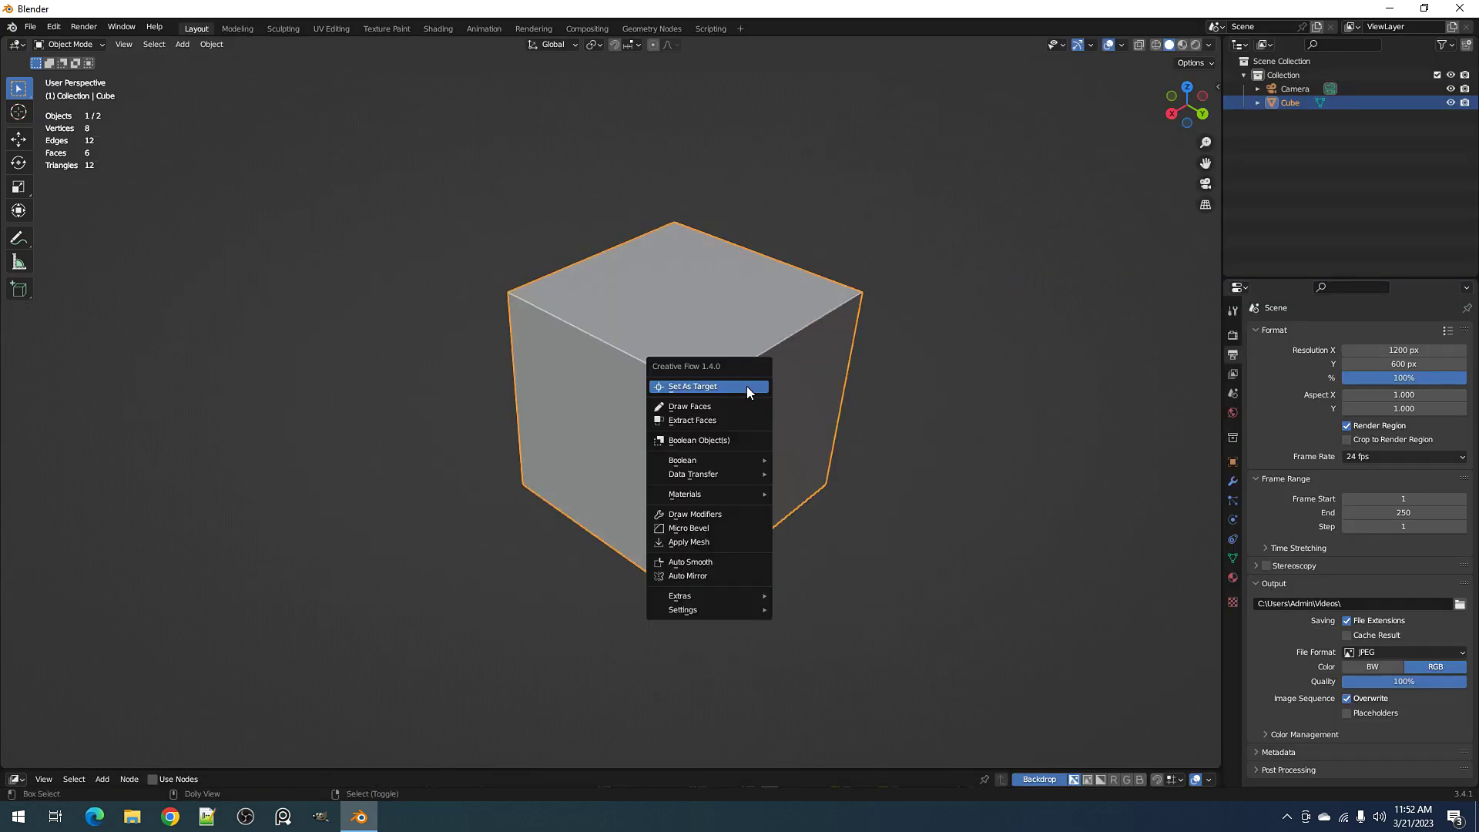
pyautogui.click(709, 572)
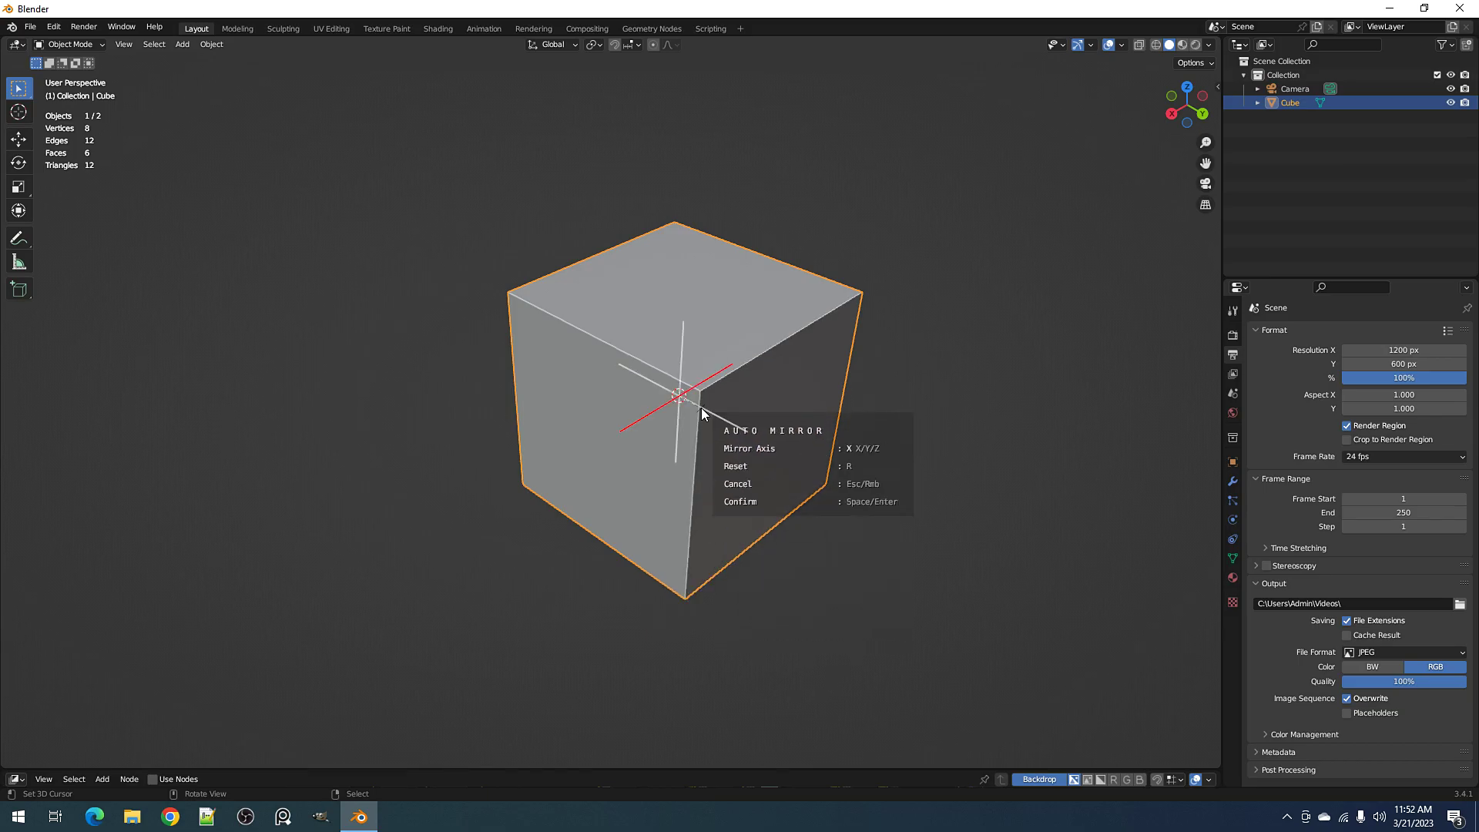
pyautogui.click(701, 408)
# Add two evenly spaced loop cuts in each of the three directions on the mirrored cube's corner, and maximize the viewport
pyautogui.press('Tab')
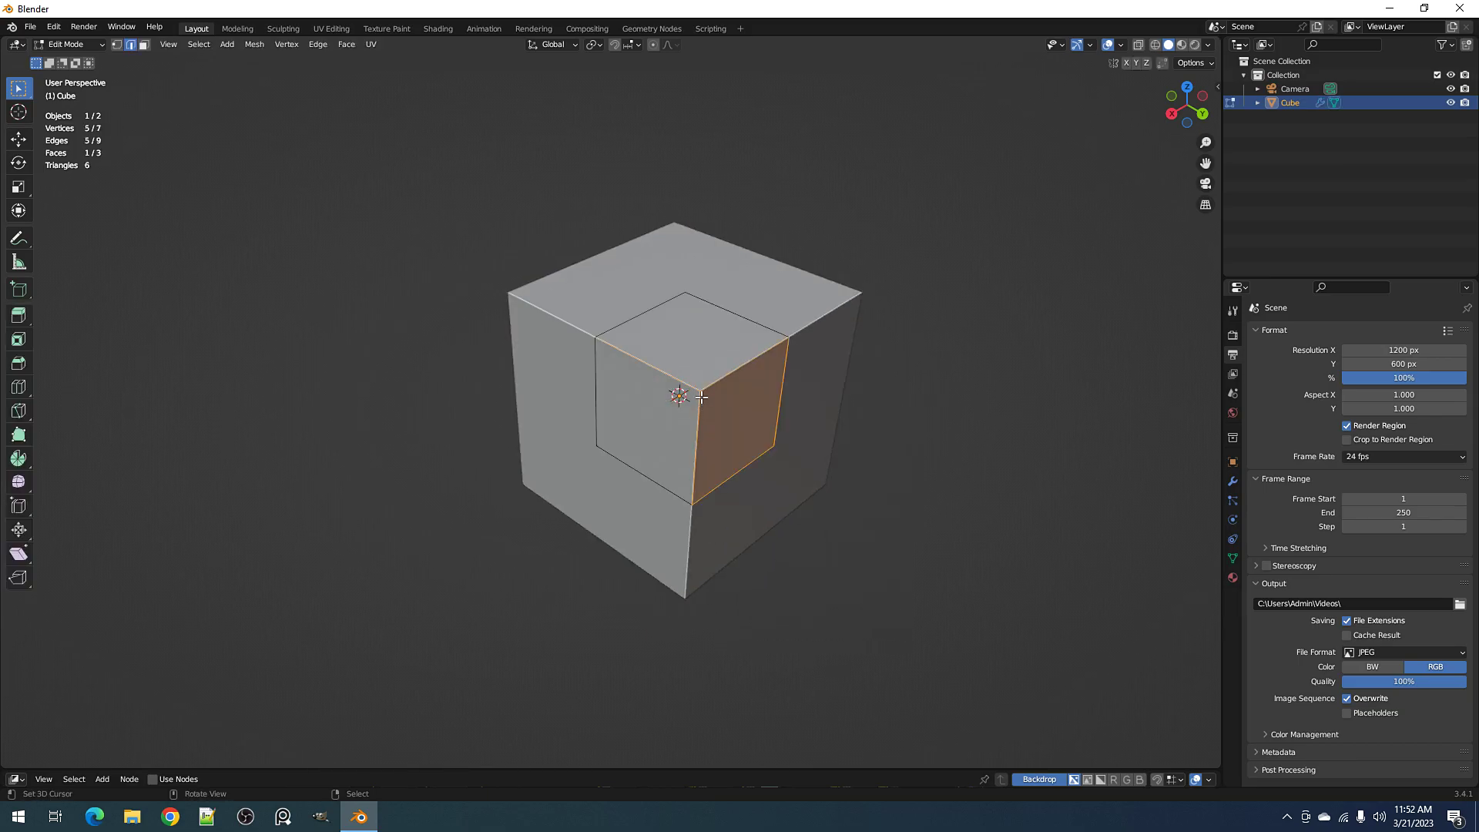
pyautogui.hotkey('ctrl', 'r')
pyautogui.scroll(1, 663, 355)
pyautogui.click(662, 355)
pyautogui.rightClick(664, 355)
pyautogui.hotkey('ctrl', 'r')
pyautogui.scroll(1, 682, 354)
pyautogui.click(682, 354)
pyautogui.rightClick(681, 356)
pyautogui.hotkey('ctrl', 'r')
pyautogui.scroll(2, 714, 409)
pyautogui.scroll(-1, 713, 409)
pyautogui.click(713, 408)
pyautogui.rightClick(713, 408)
pyautogui.hotkey('ctrl', 'space')
pyautogui.scroll(4, 810, 414)
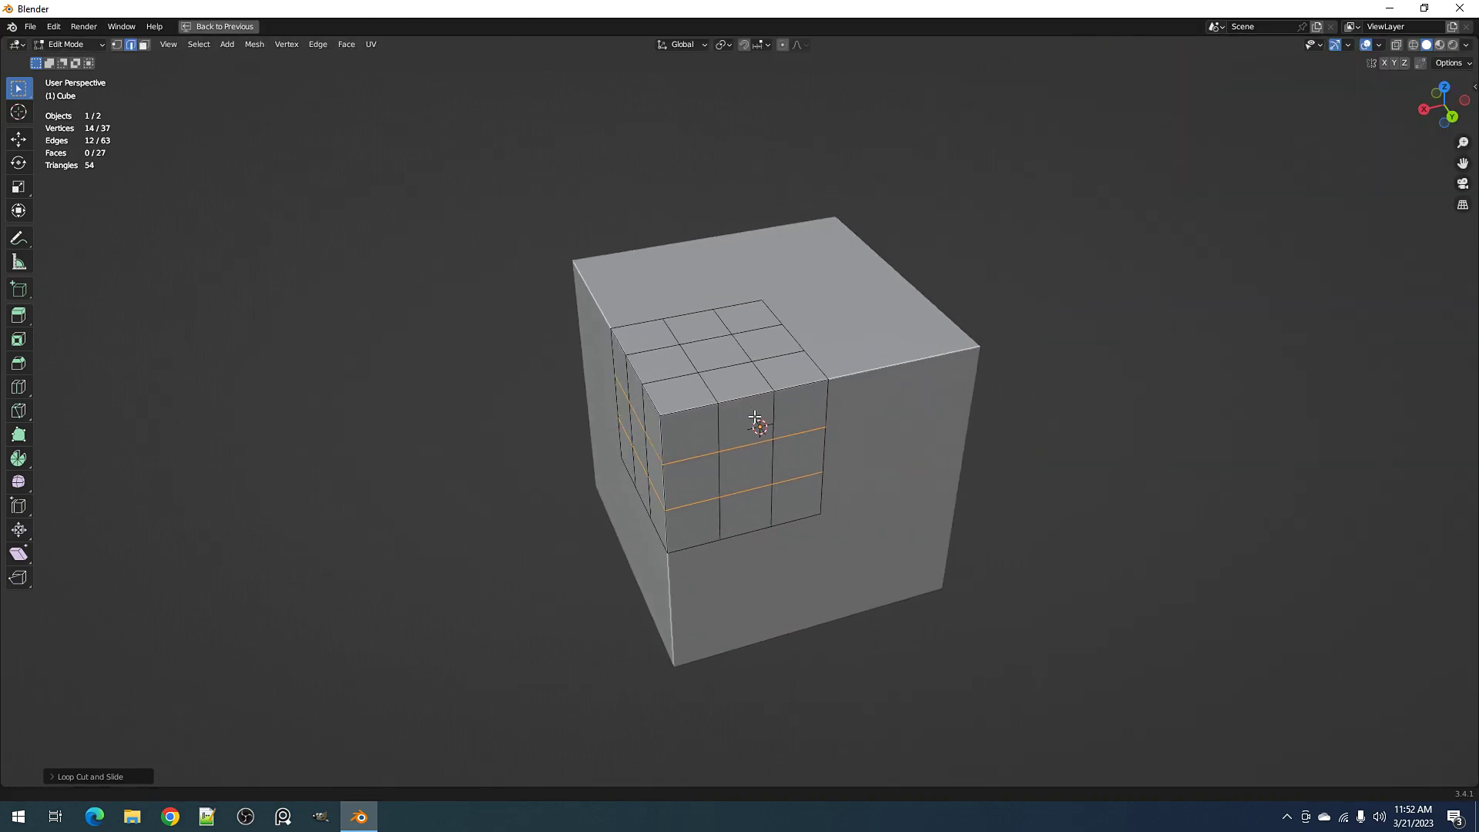
# Deselect the whole mesh and try Panel Cut with no faces selected
pyautogui.hotkey('alt', 'a')
pyautogui.scroll(-3, 846, 420)
pyautogui.moveTo(884, 409); pyautogui.dragTo(848, 370, button='middle')
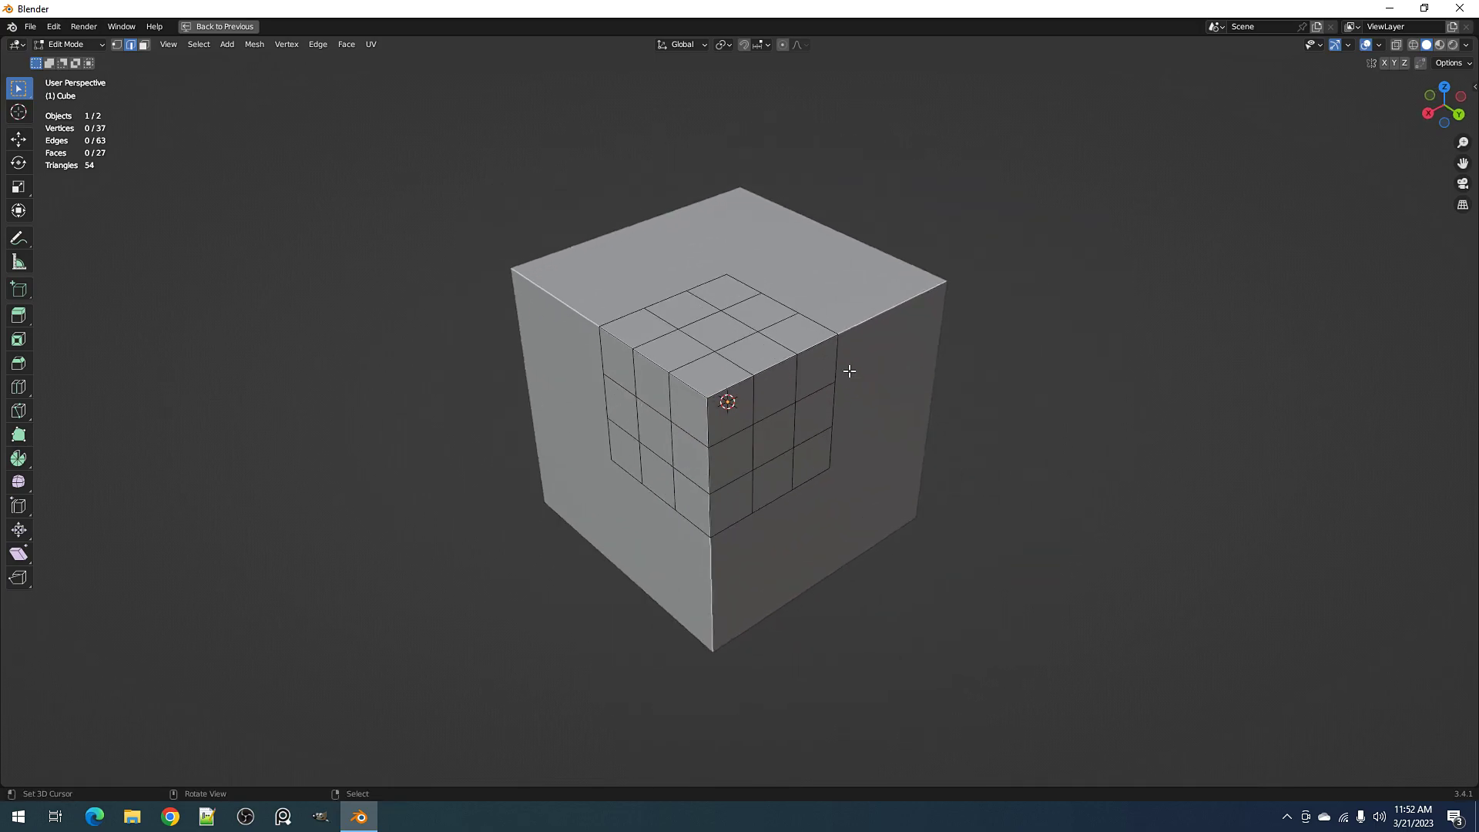
pyautogui.rightClick(847, 367)
pyautogui.click(834, 347)
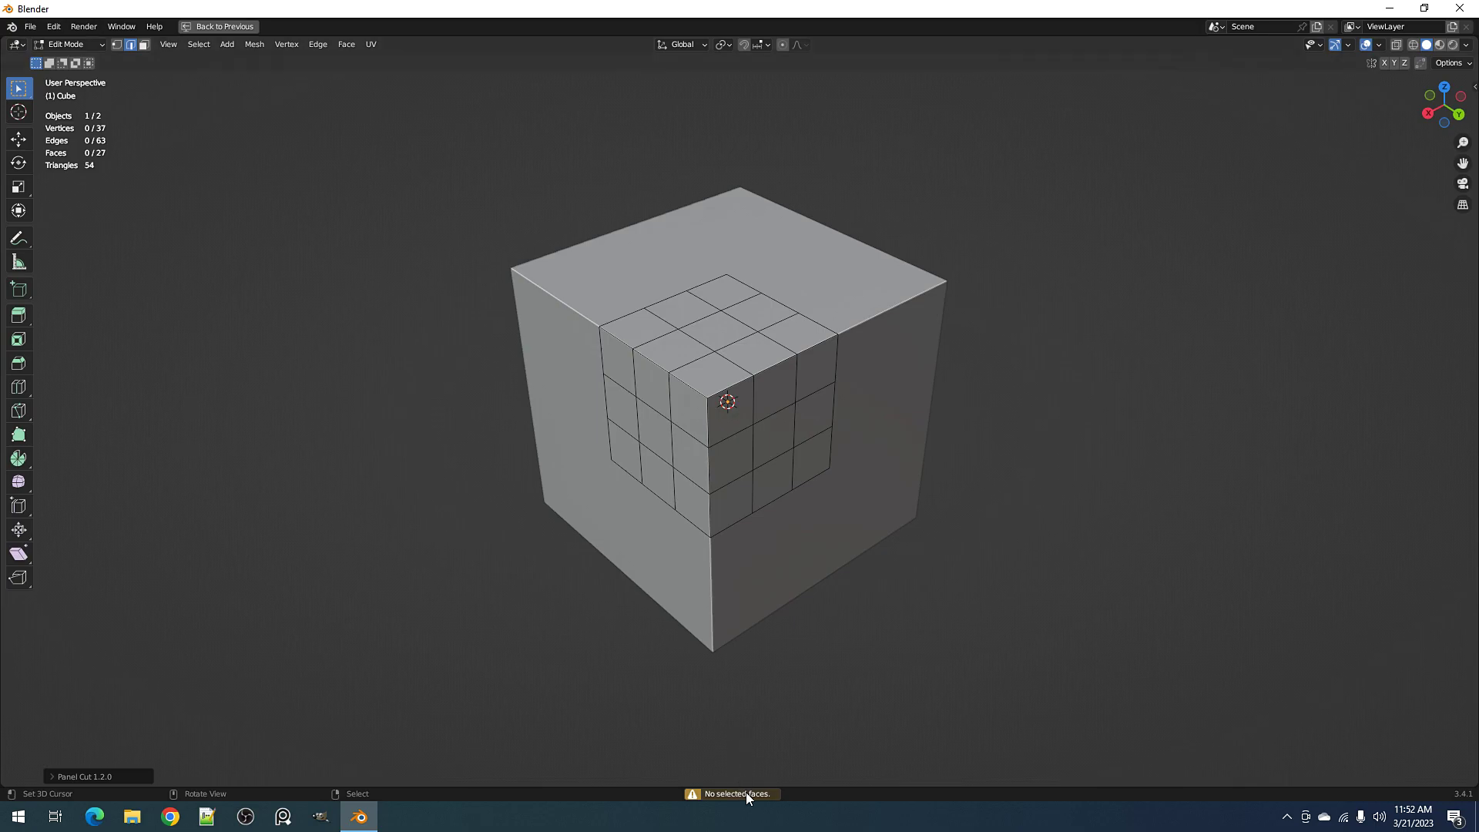
# Select the nine faces on the corner's upper side and try Panel Cut on them without any sharp edges
pyautogui.press('3')
pyautogui.click(639, 327)
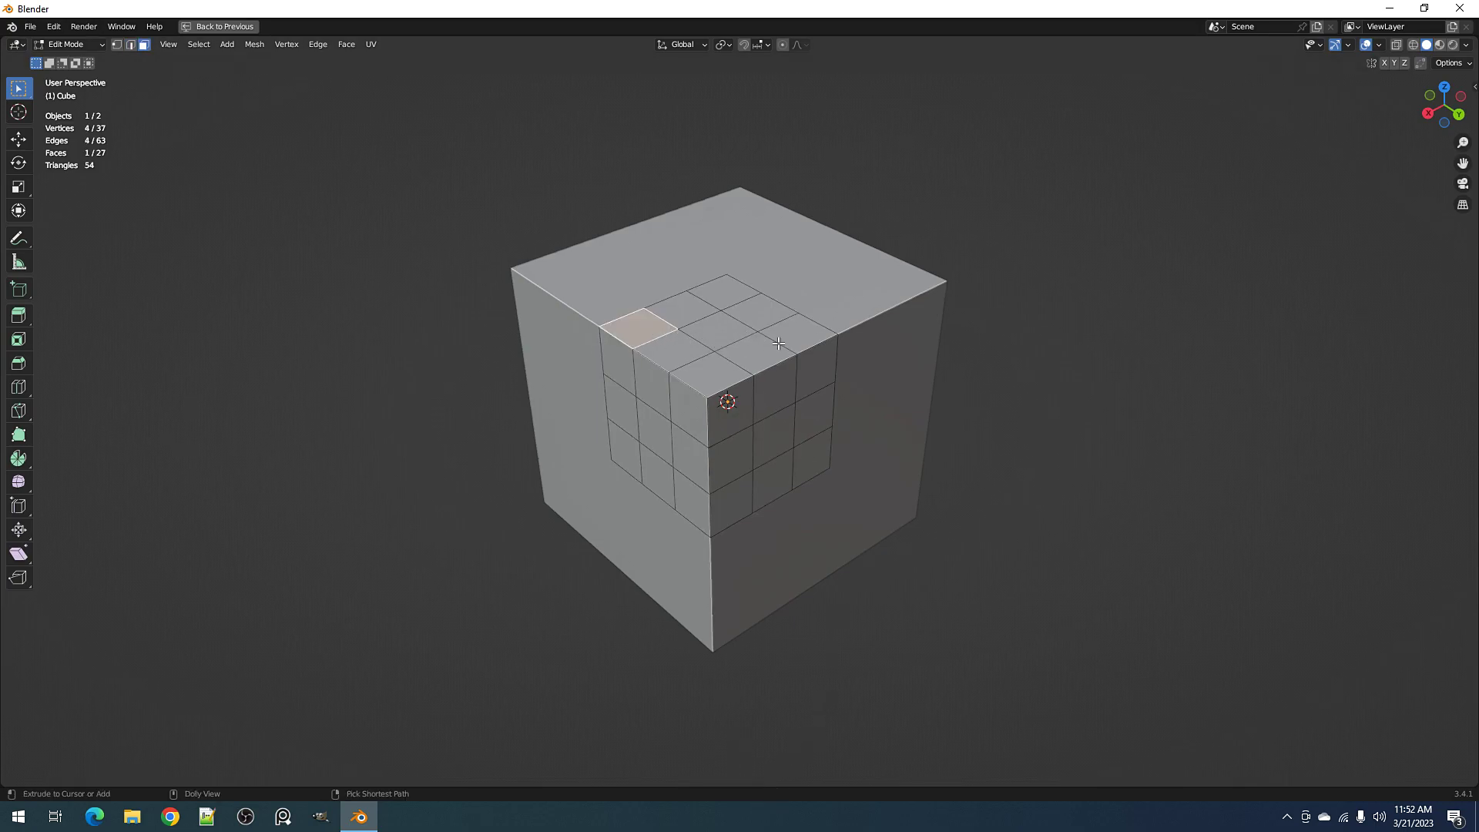
pyautogui.keyDown('ctrl'); pyautogui.keyDown('shift'); pyautogui.click(780, 343); pyautogui.keyUp('shift'); pyautogui.keyUp('ctrl')
pyautogui.rightClick(890, 456)
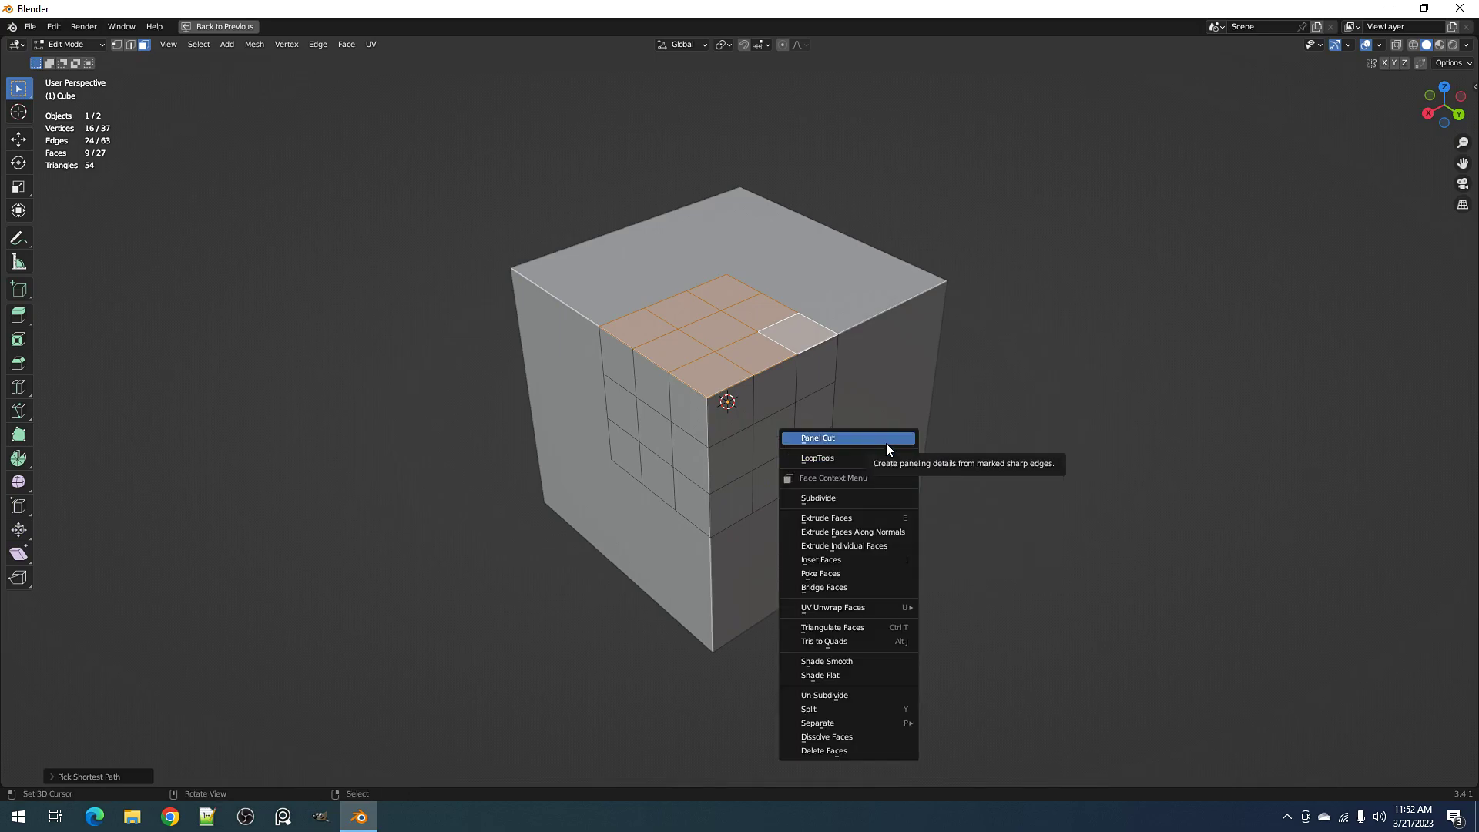
pyautogui.click(886, 442)
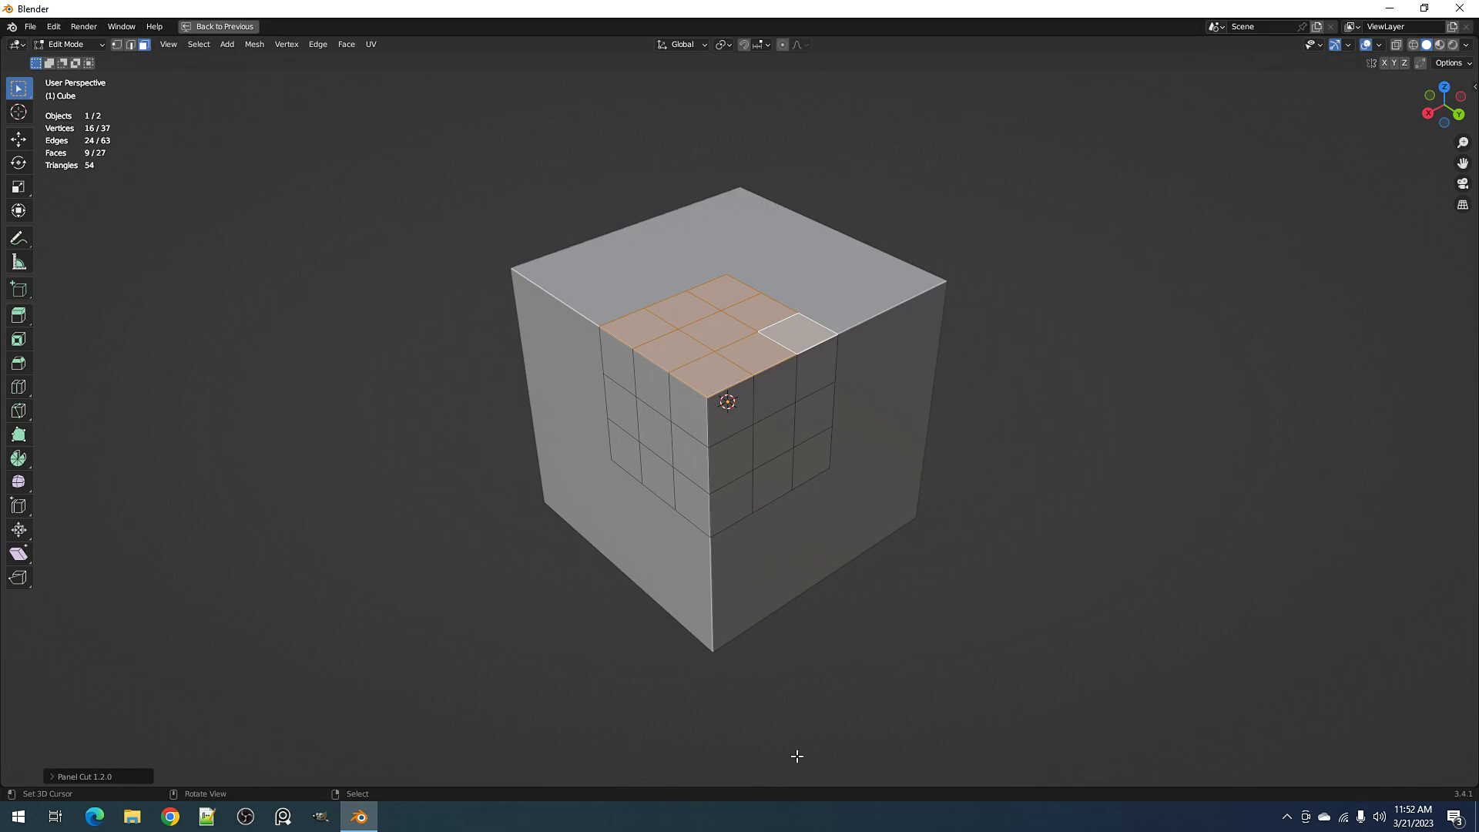
# Mark sharp the edge path running across the corner's upper side and down its adjoining vertical side
pyautogui.moveTo(754, 369); pyautogui.dragTo(713, 404, button='middle')
pyautogui.scroll(3, 742, 386)
pyautogui.press('2')
pyautogui.hotkey('alt', 'a')
pyautogui.scroll(-3, 733, 407)
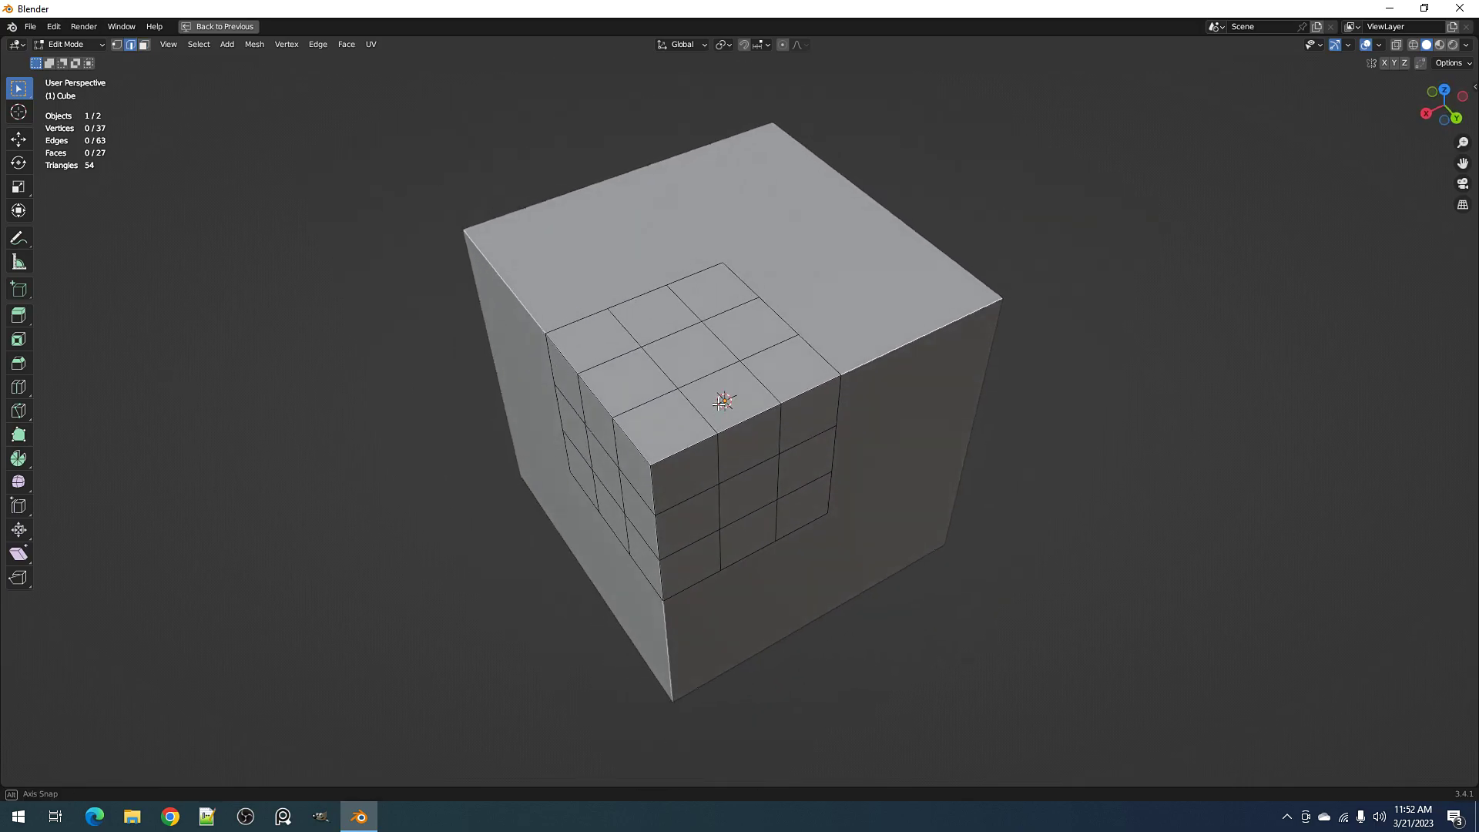
pyautogui.click(628, 331)
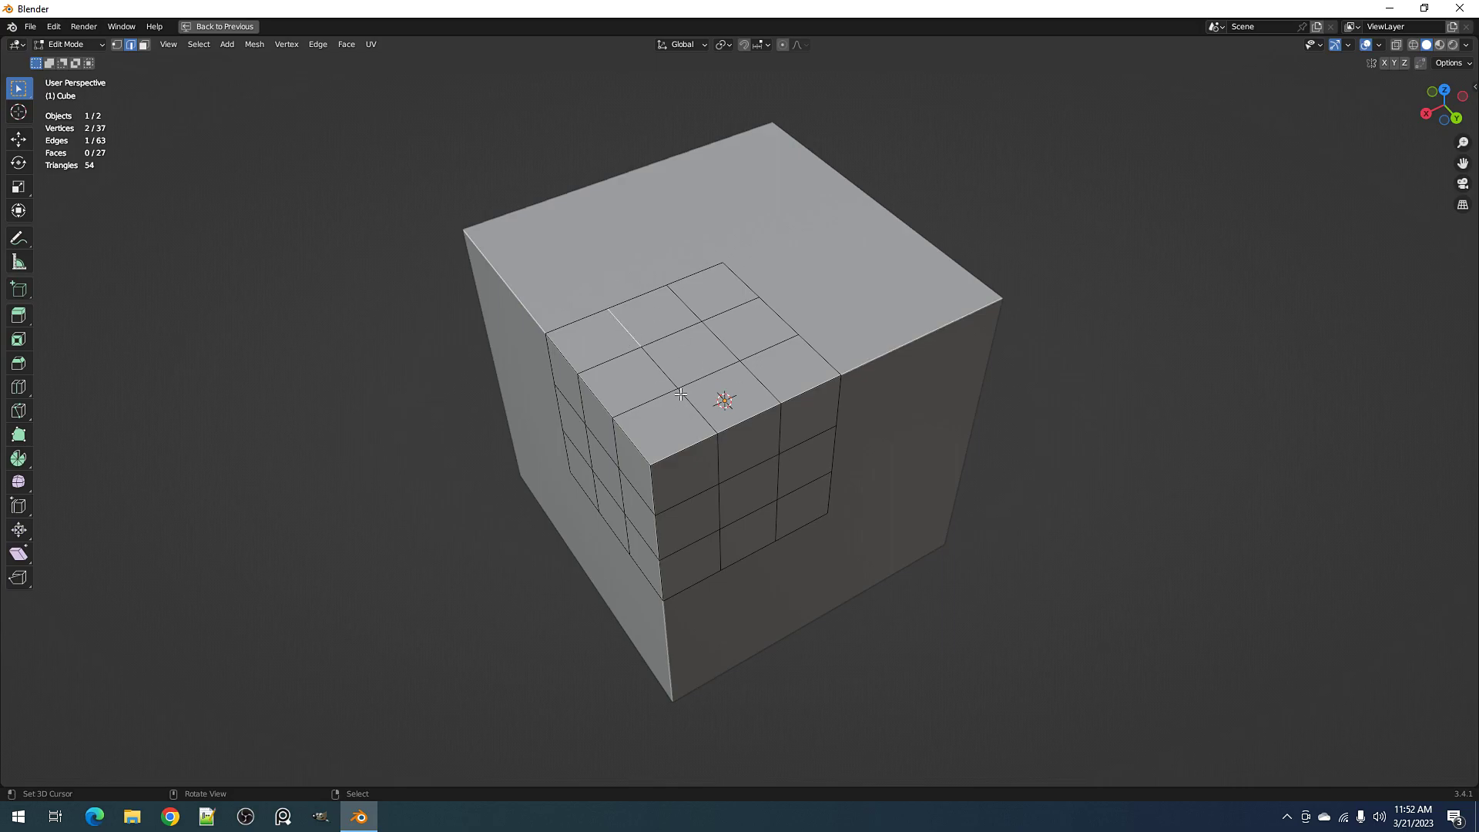
pyautogui.keyDown('ctrl'); pyautogui.click(720, 549); pyautogui.keyUp('ctrl')
pyautogui.hotkey('ctrl', 'e')
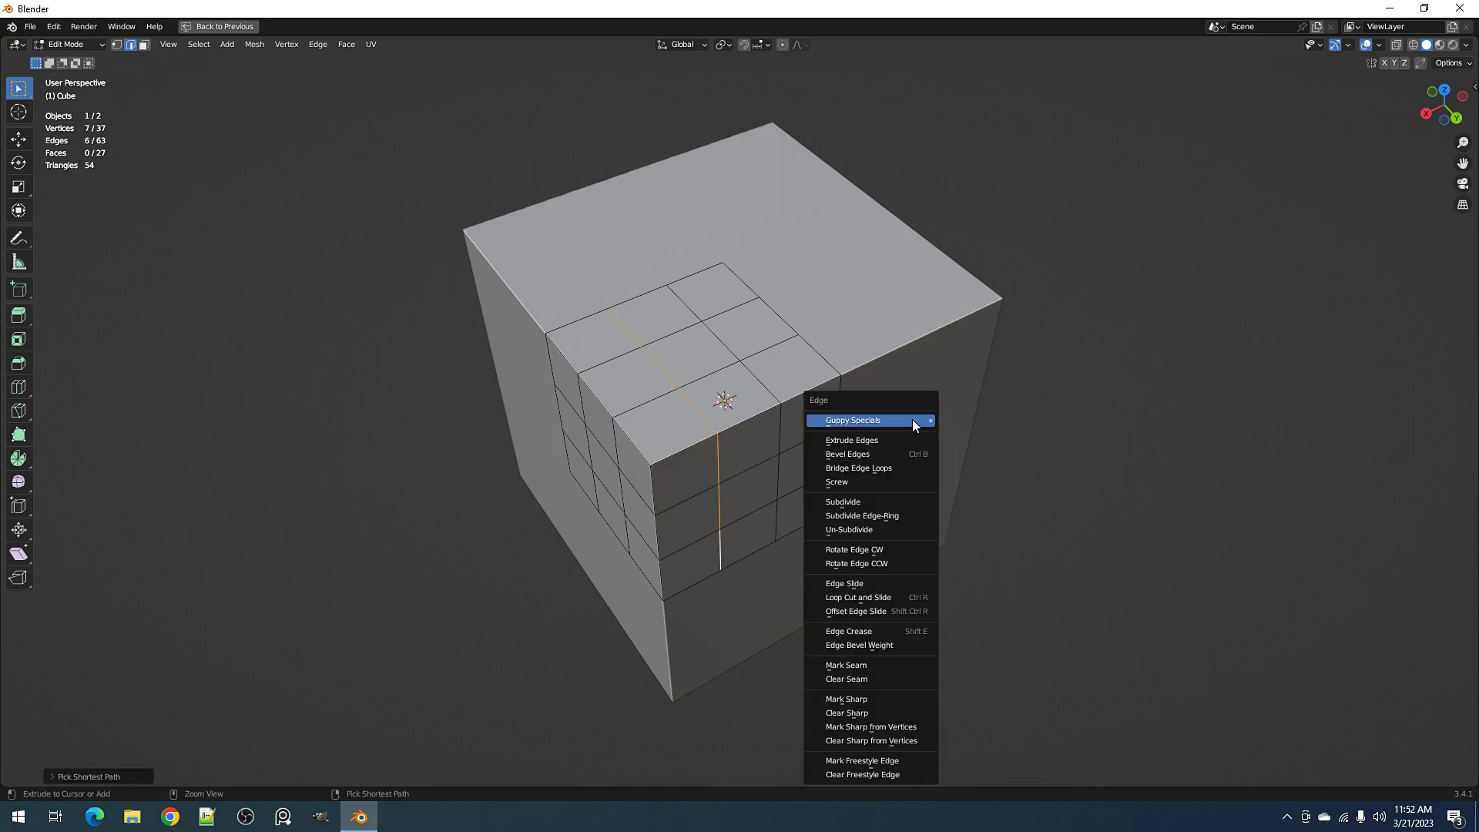
pyautogui.click(894, 696)
# Add a loop cut close beside the sharp edge path and mark the edges of the narrow middle face on the upper side sharp
pyautogui.hotkey('ctrl', 'r')
pyautogui.click(742, 433)
pyautogui.click(724, 435)
pyautogui.press('3')
pyautogui.rightClick(666, 367)
pyautogui.hotkey('ctrl', 'e')
pyautogui.click(788, 376)
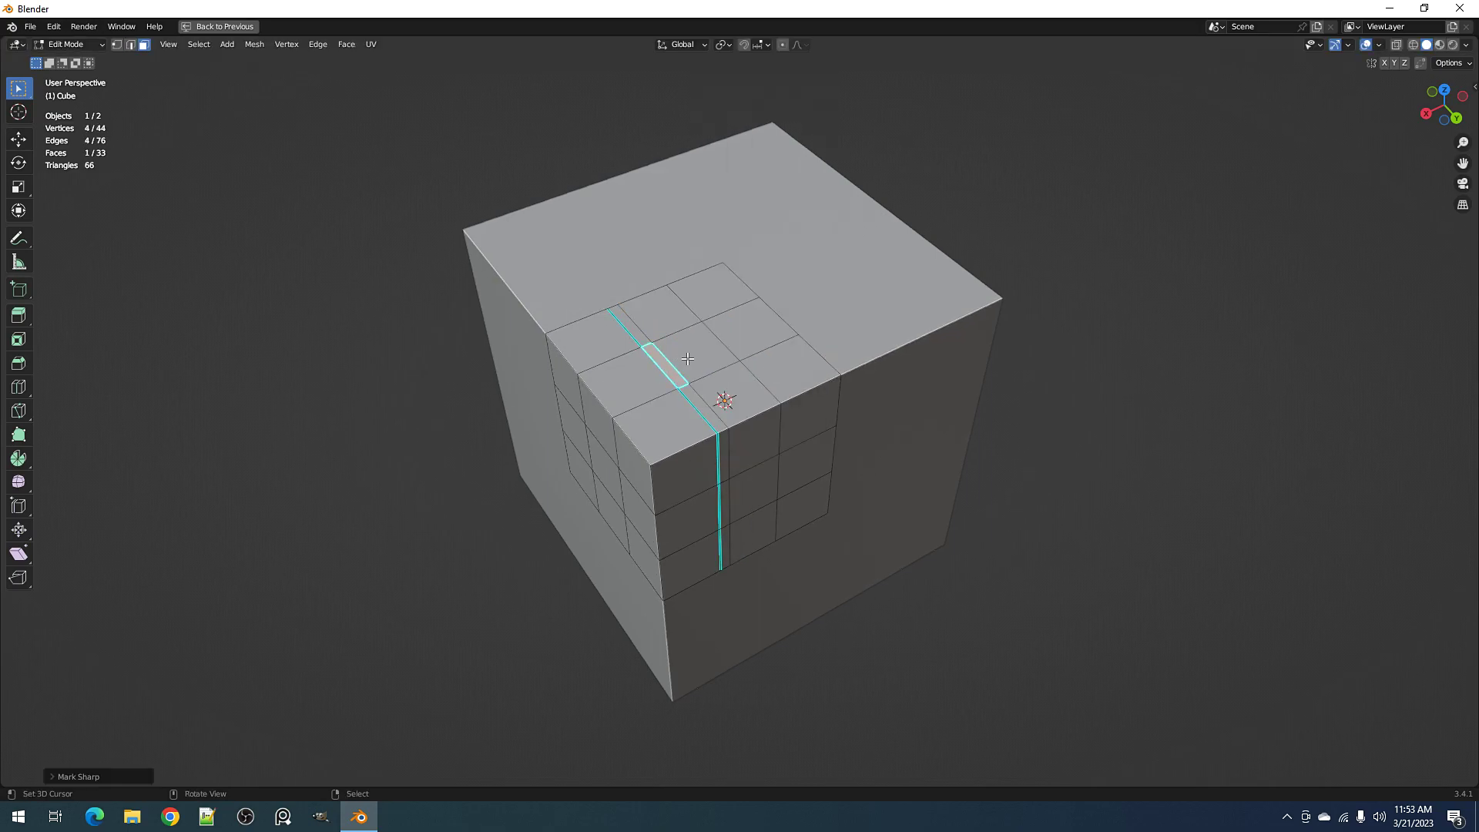
# Select all faces on the corner's upper side and the vertical side with the sharp path, and return to Object Mode
pyautogui.hotkey('alt', 'a')
pyautogui.rightClick(614, 336)
pyautogui.keyDown('ctrl'); pyautogui.keyDown('shift'); pyautogui.rightClick(737, 390); pyautogui.keyUp('shift'); pyautogui.keyUp('ctrl')
pyautogui.moveTo(646, 331); pyautogui.dragTo(719, 403, button='middle')
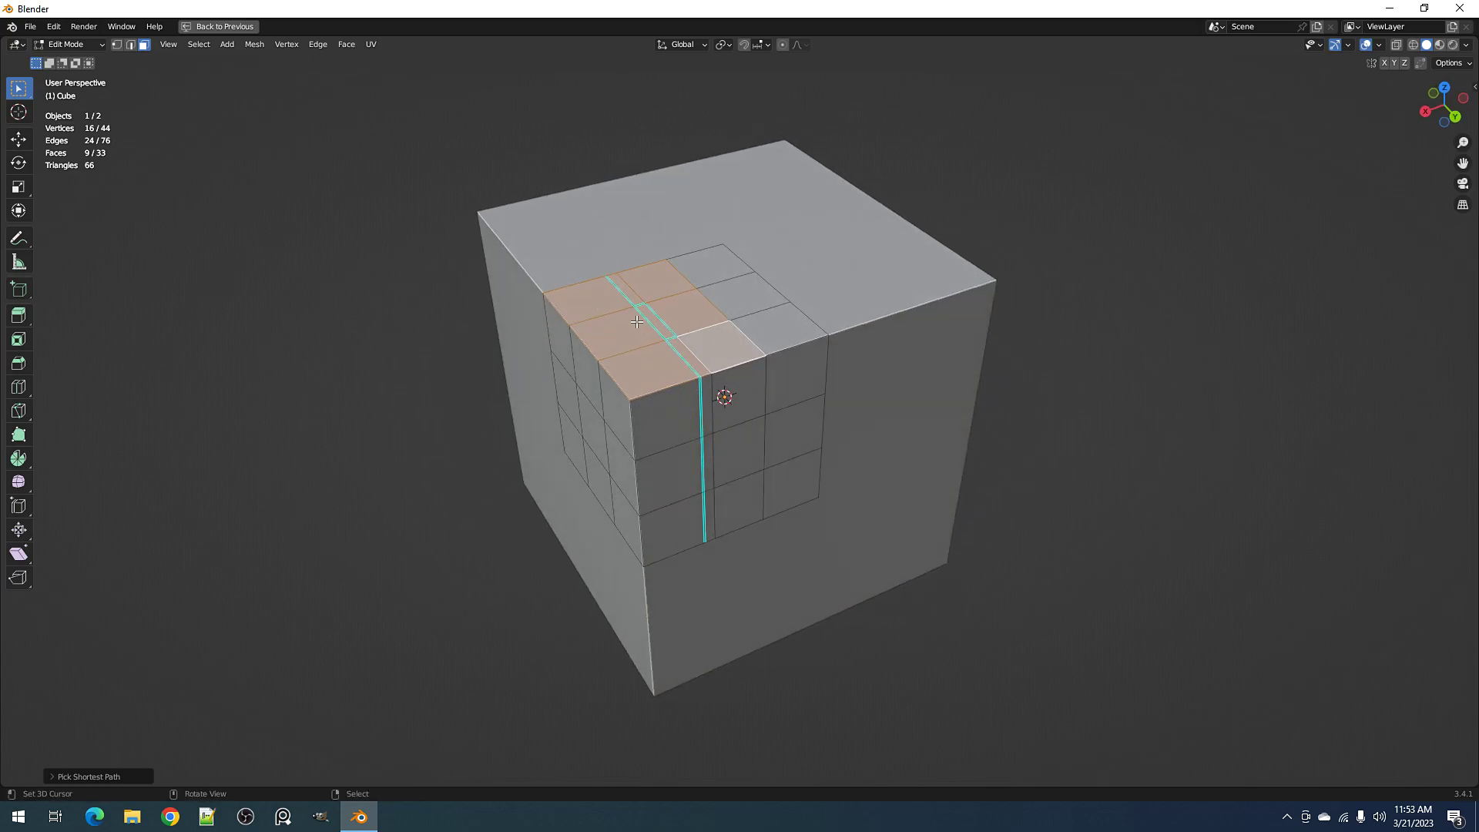
pyautogui.keyDown('shift'); pyautogui.click(687, 433); pyautogui.keyUp('shift')
pyautogui.keyDown('ctrl'); pyautogui.keyDown('shift'); pyautogui.click(738, 505); pyautogui.keyUp('shift'); pyautogui.keyUp('ctrl')
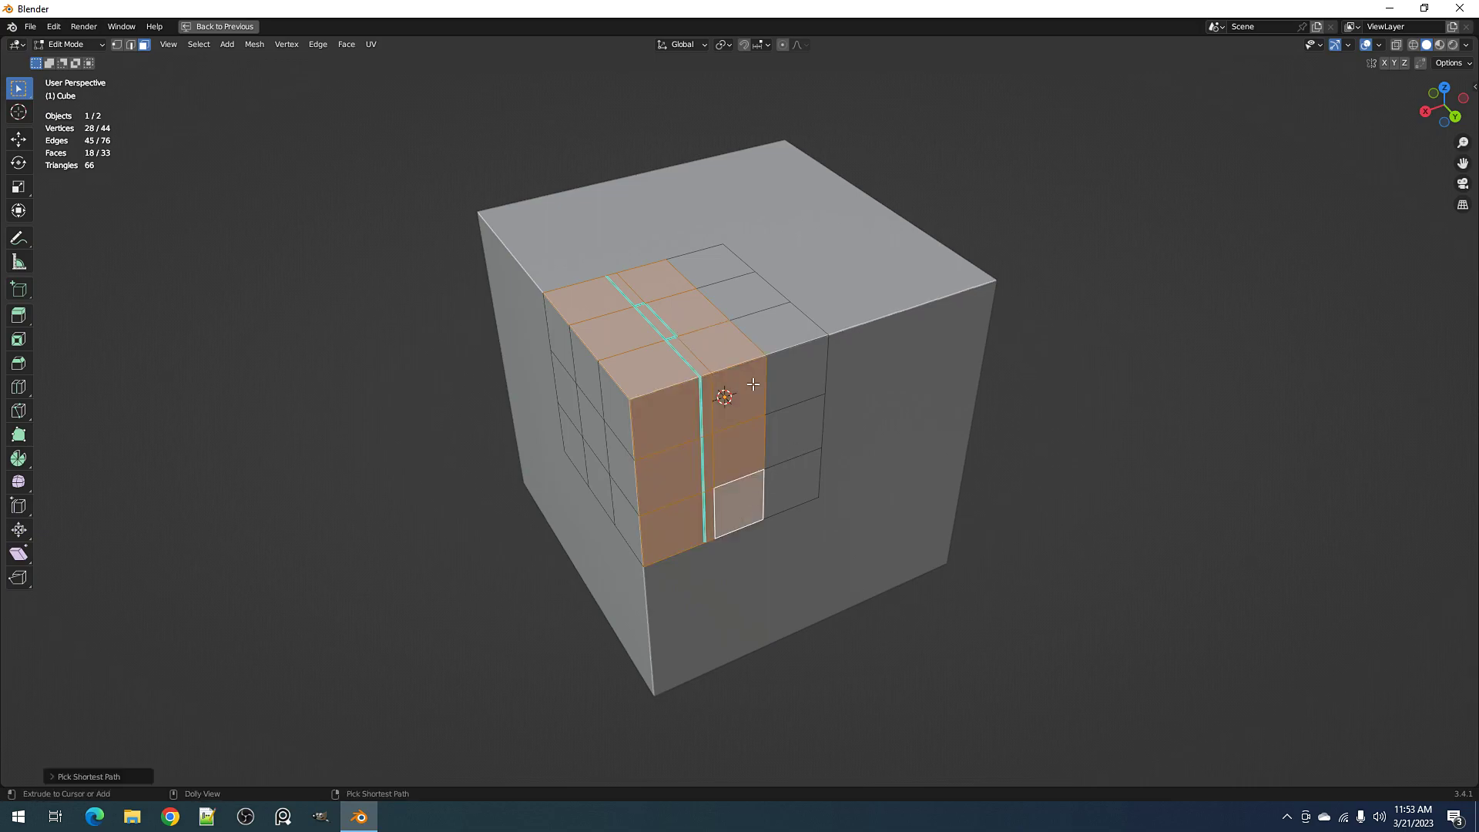
pyautogui.keyDown('shift'); pyautogui.click(736, 260); pyautogui.keyUp('shift')
pyautogui.keyDown('ctrl'); pyautogui.keyDown('shift'); pyautogui.click(792, 485); pyautogui.keyUp('shift'); pyautogui.keyUp('ctrl')
pyautogui.moveTo(792, 485); pyautogui.dragTo(885, 396, button='middle')
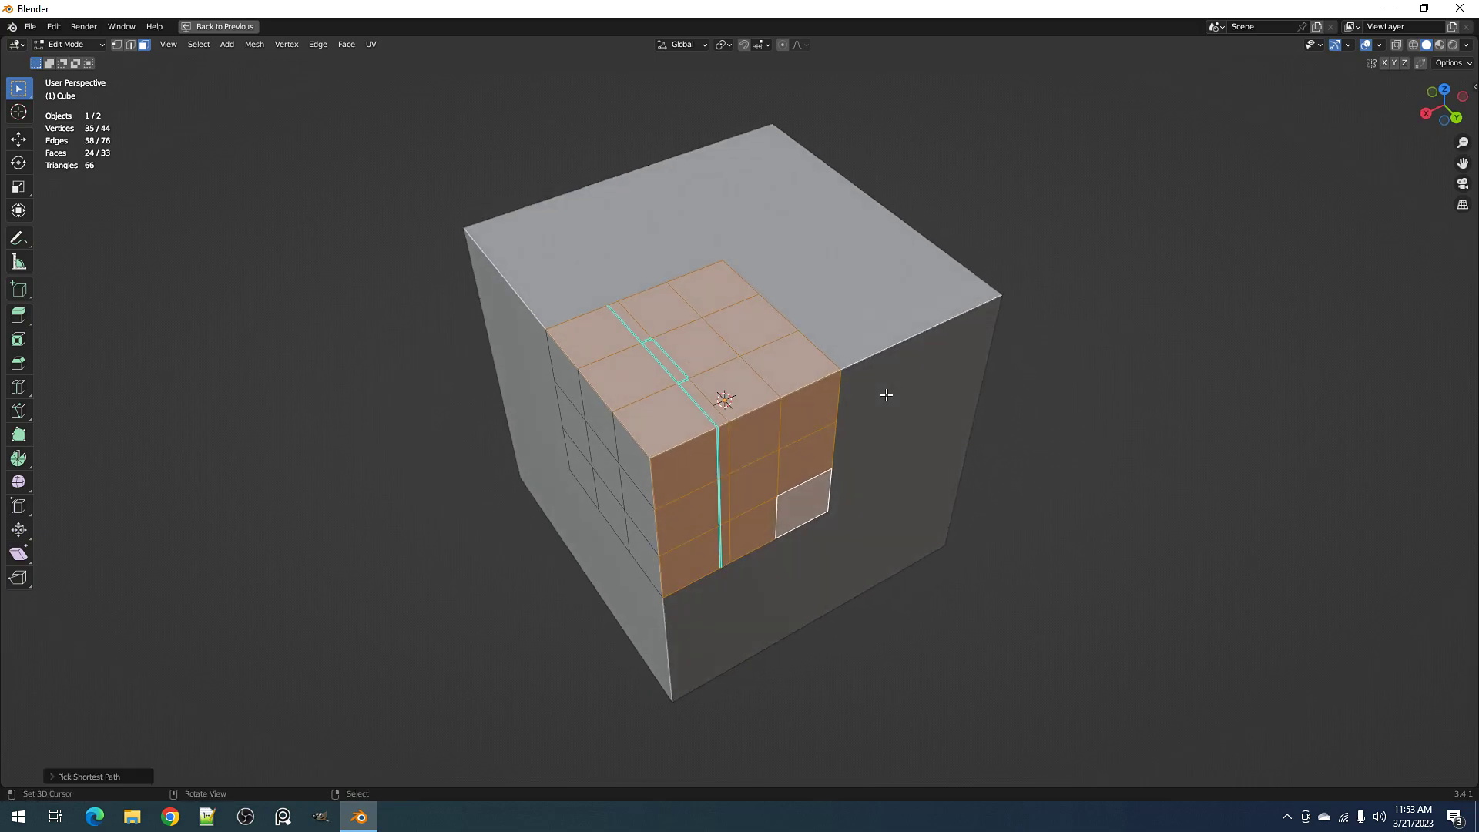
pyautogui.press('Tab')
pyautogui.press('w')
pyautogui.click(967, 371)
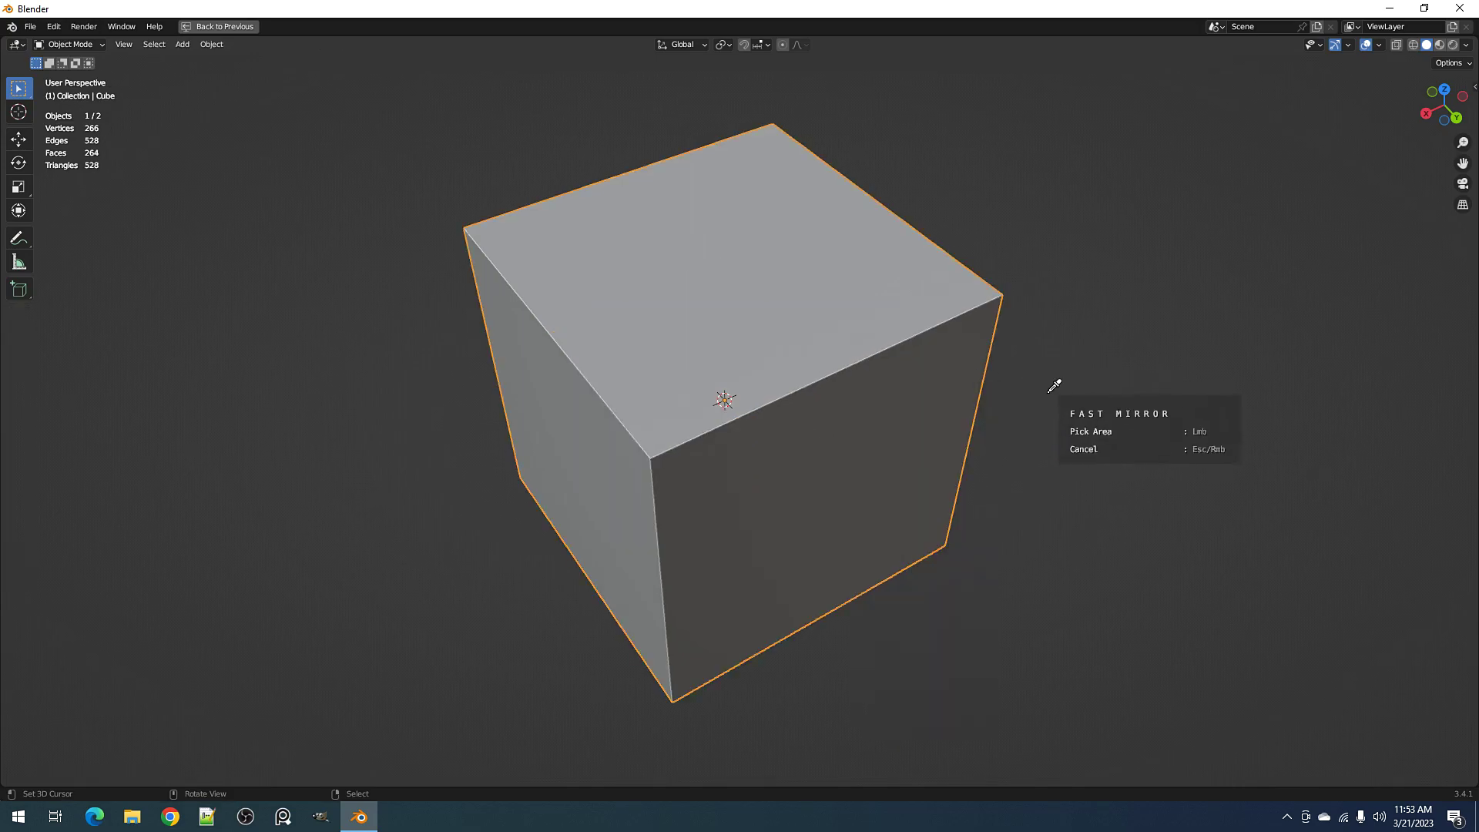
pyautogui.press('Escape')
# Run Panel Cut on the cube with Clear Faces set to None and Merge Panel enabled
pyautogui.rightClick(965, 372)
pyautogui.click(994, 383)
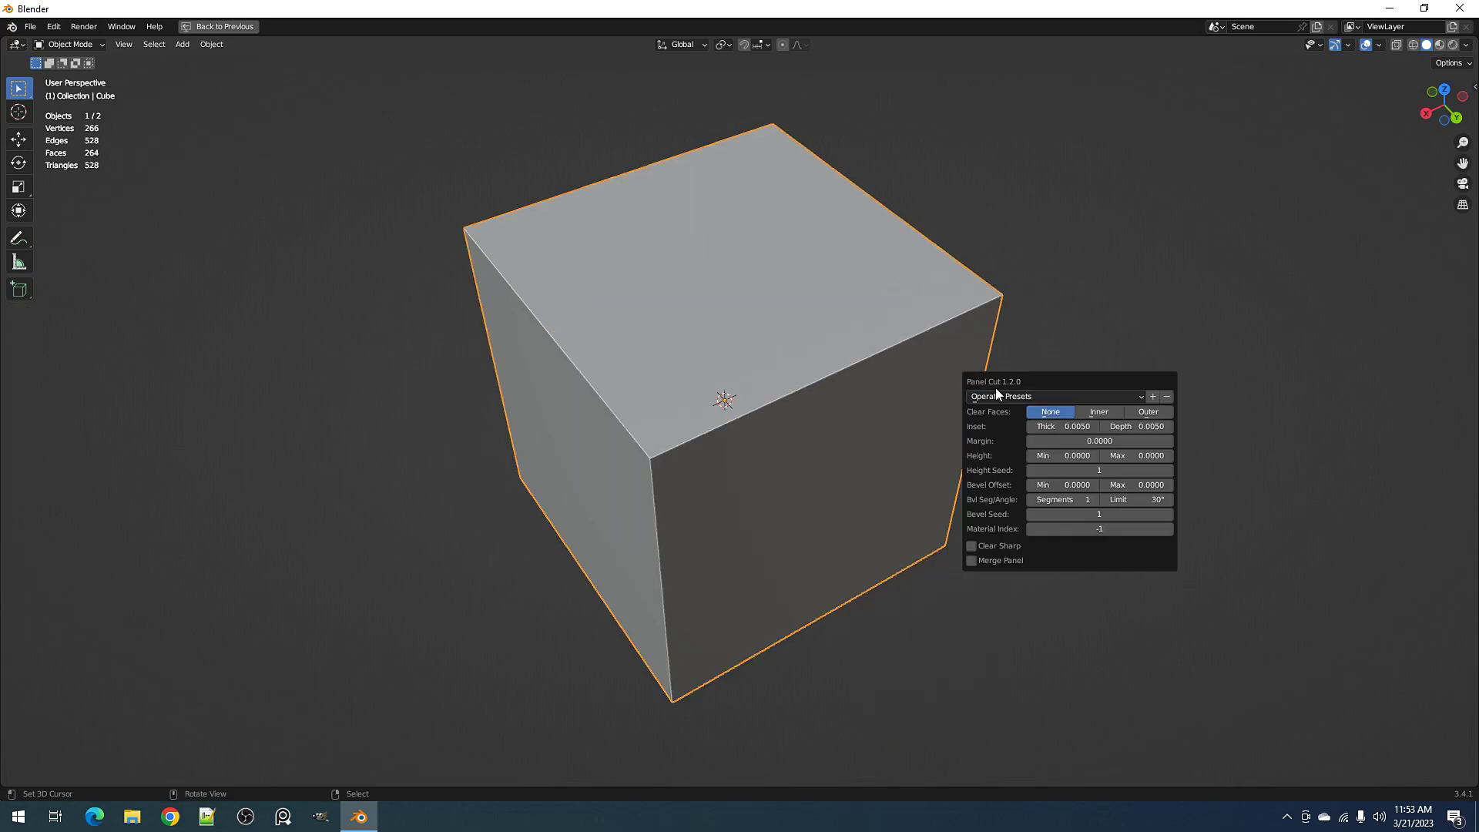
pyautogui.click(1060, 410)
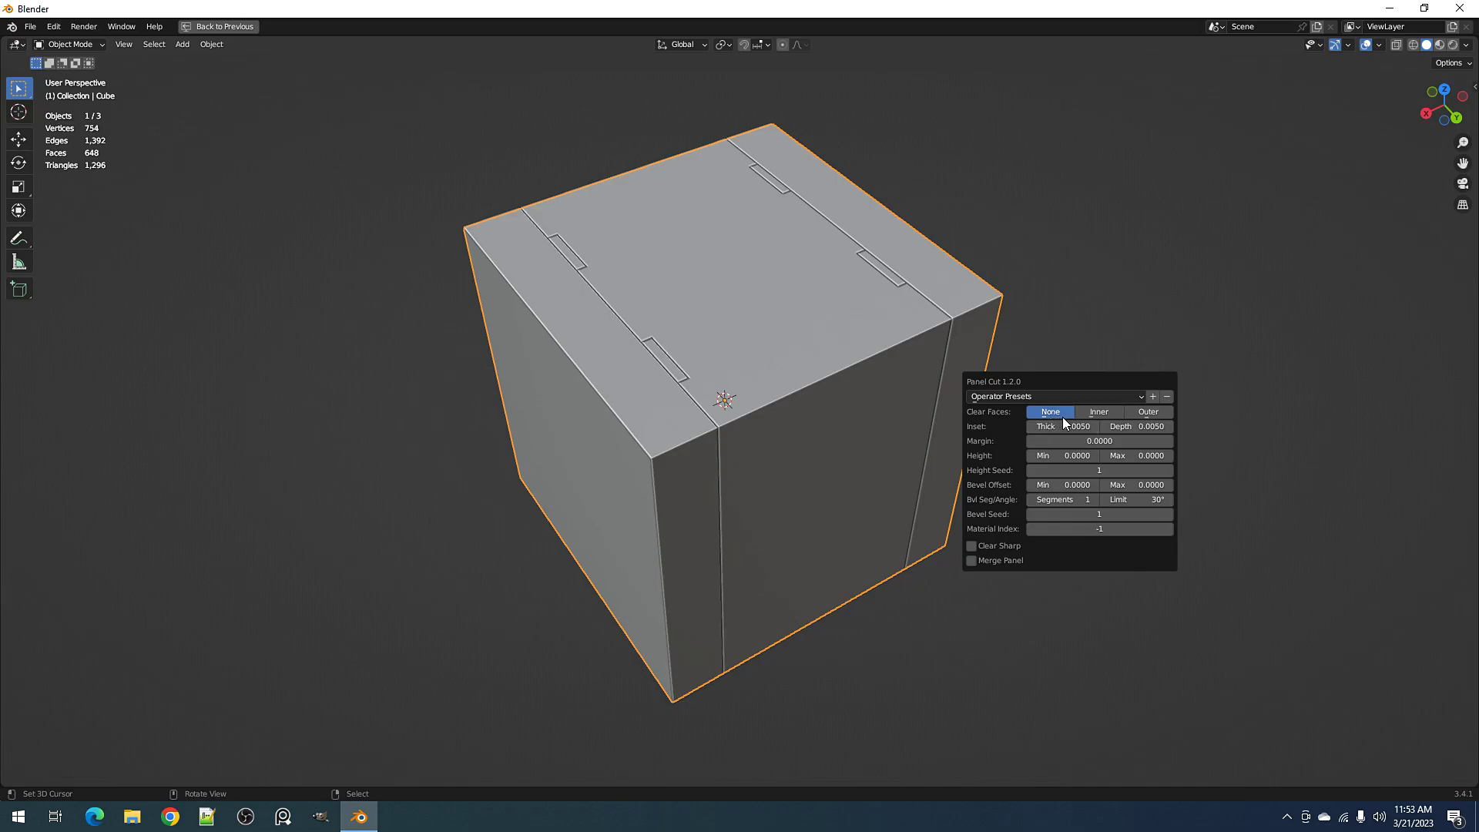
pyautogui.click(1020, 560)
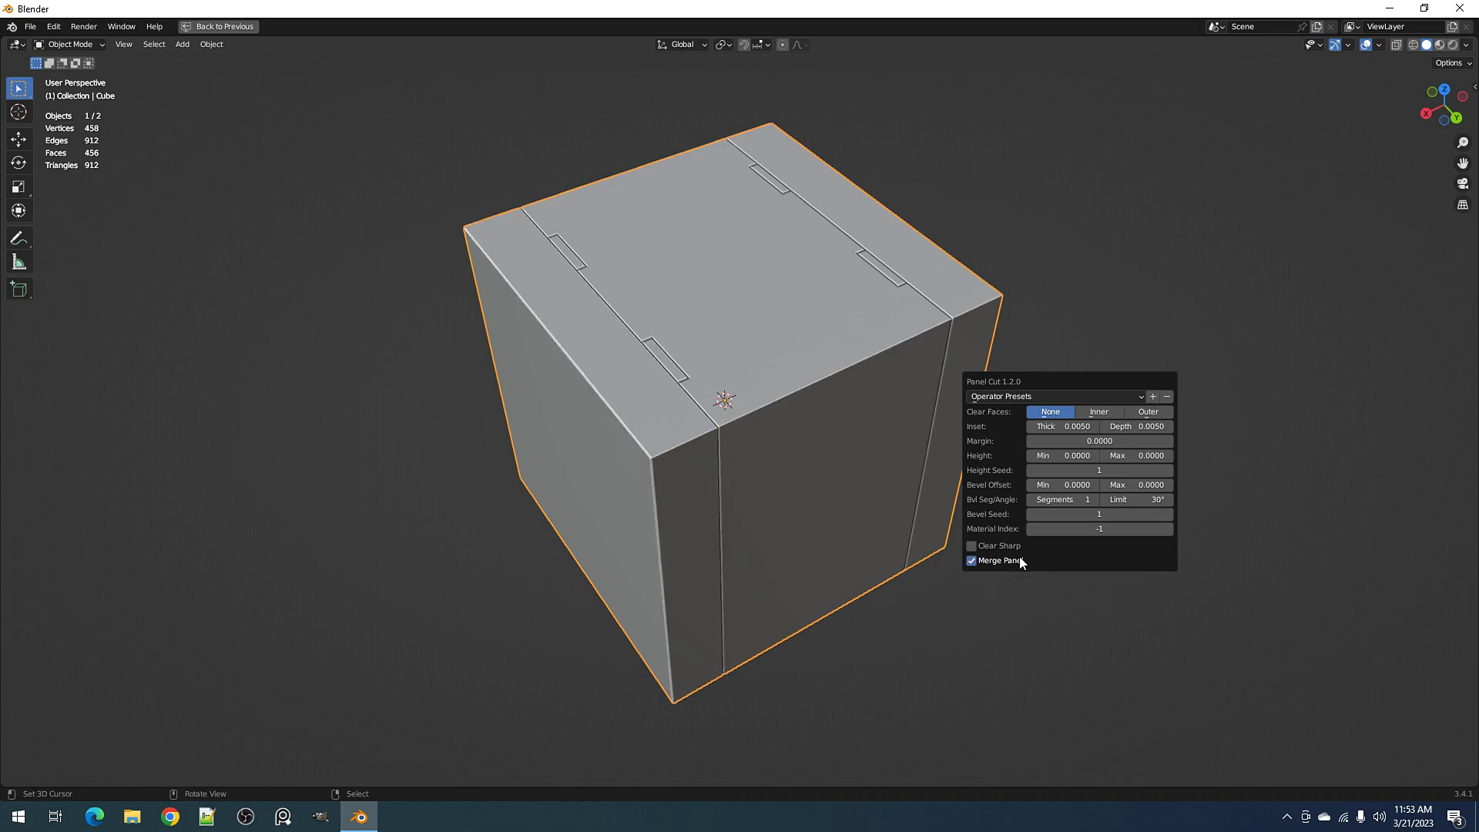
pyautogui.scroll(5, 855, 534)
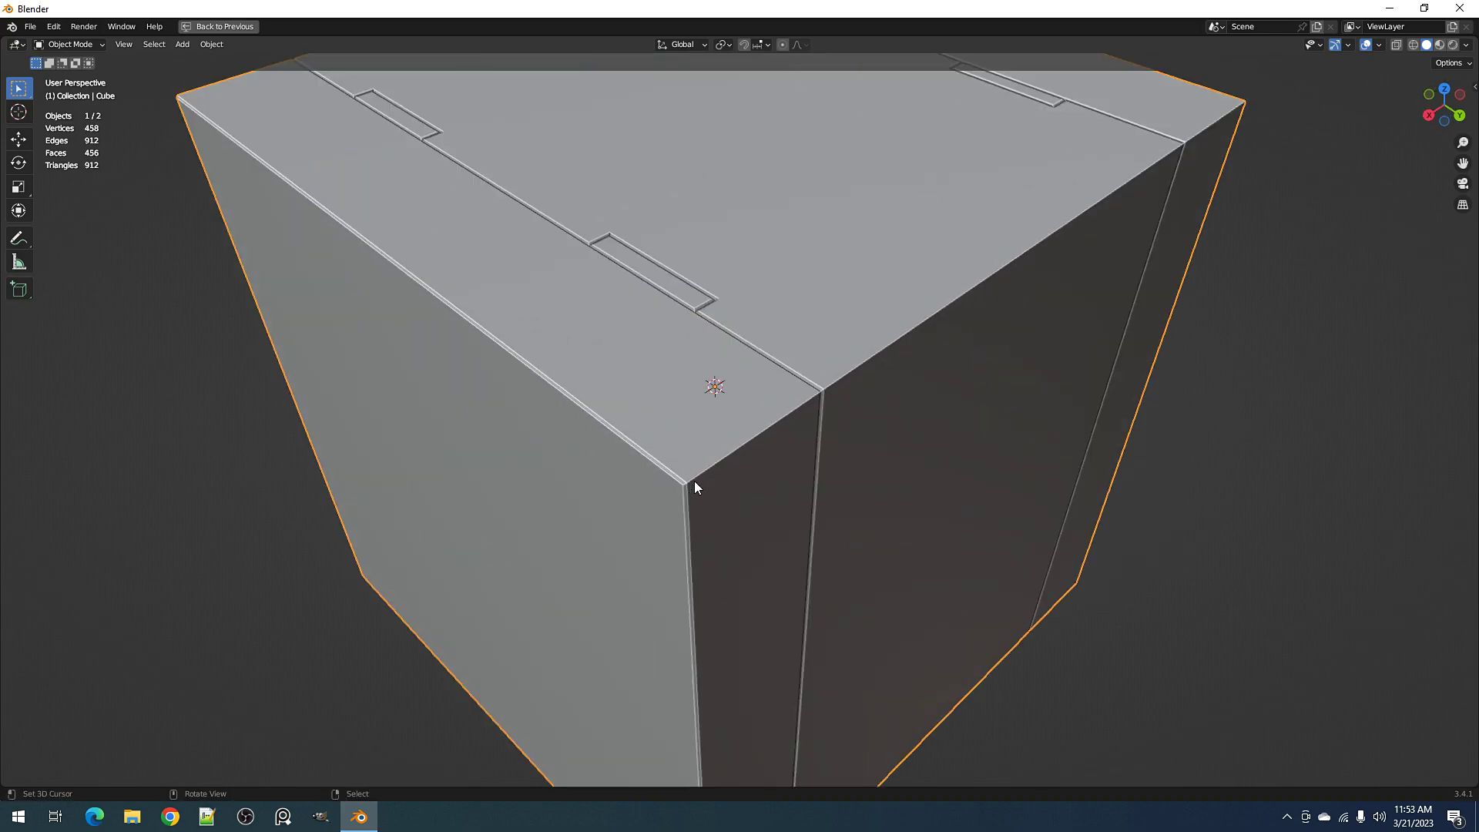
pyautogui.scroll(-4, 946, 451)
# Compare the Inner and Outer options of Clear Faces on the panel cut, keeping Outer
pyautogui.press('F9')
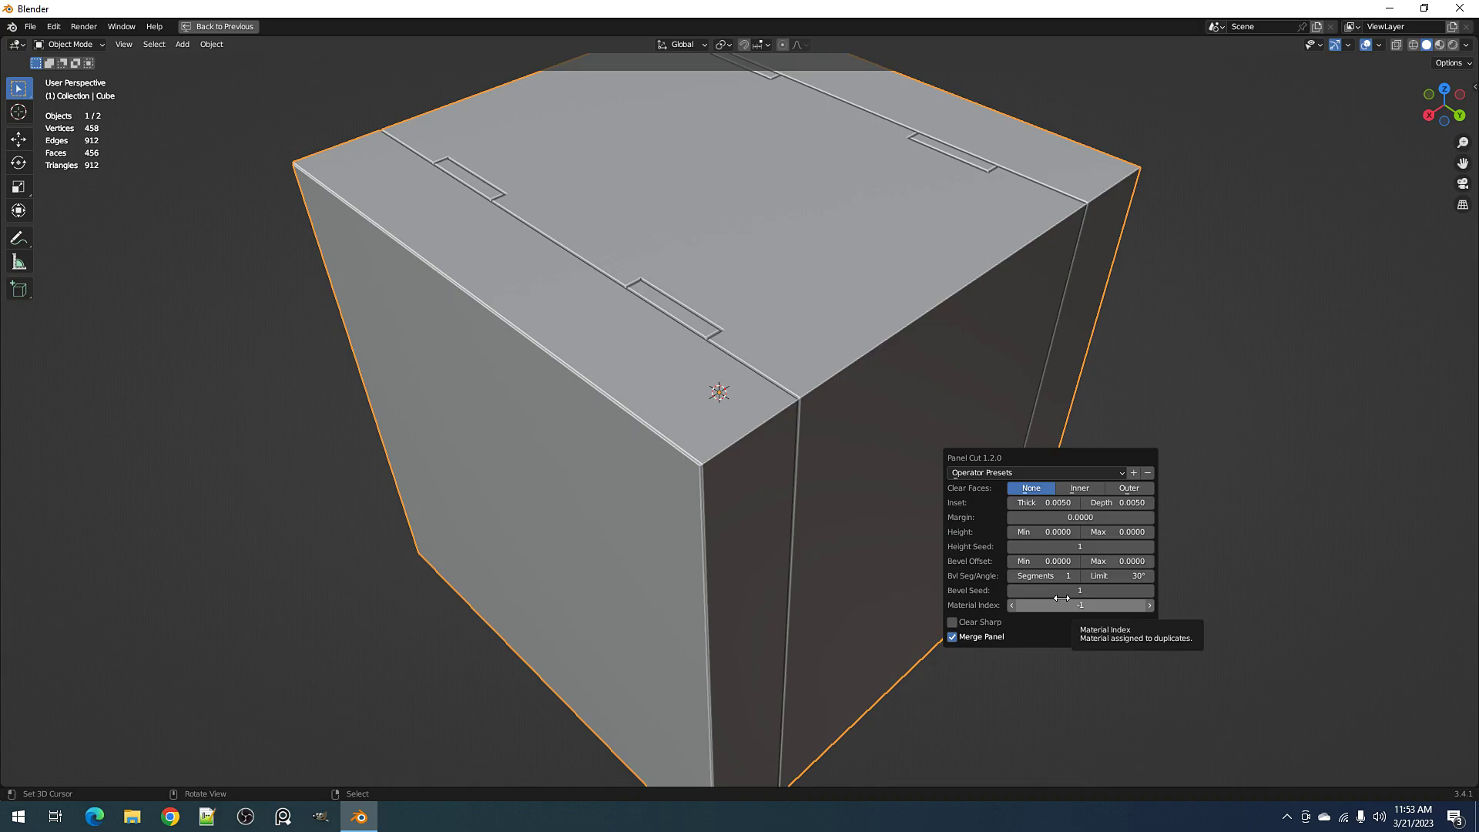
pyautogui.click(1087, 490)
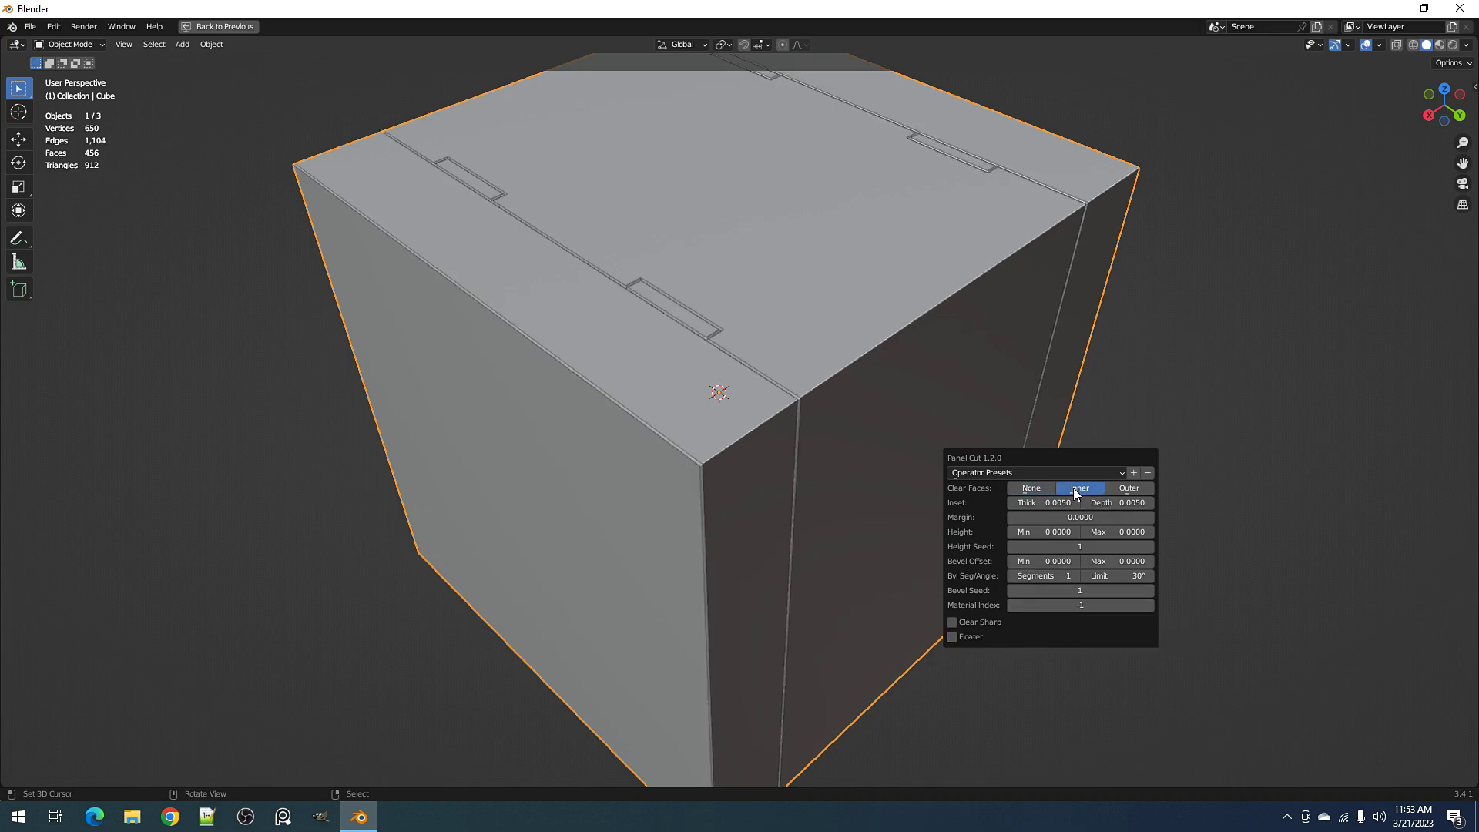
pyautogui.click(1125, 490)
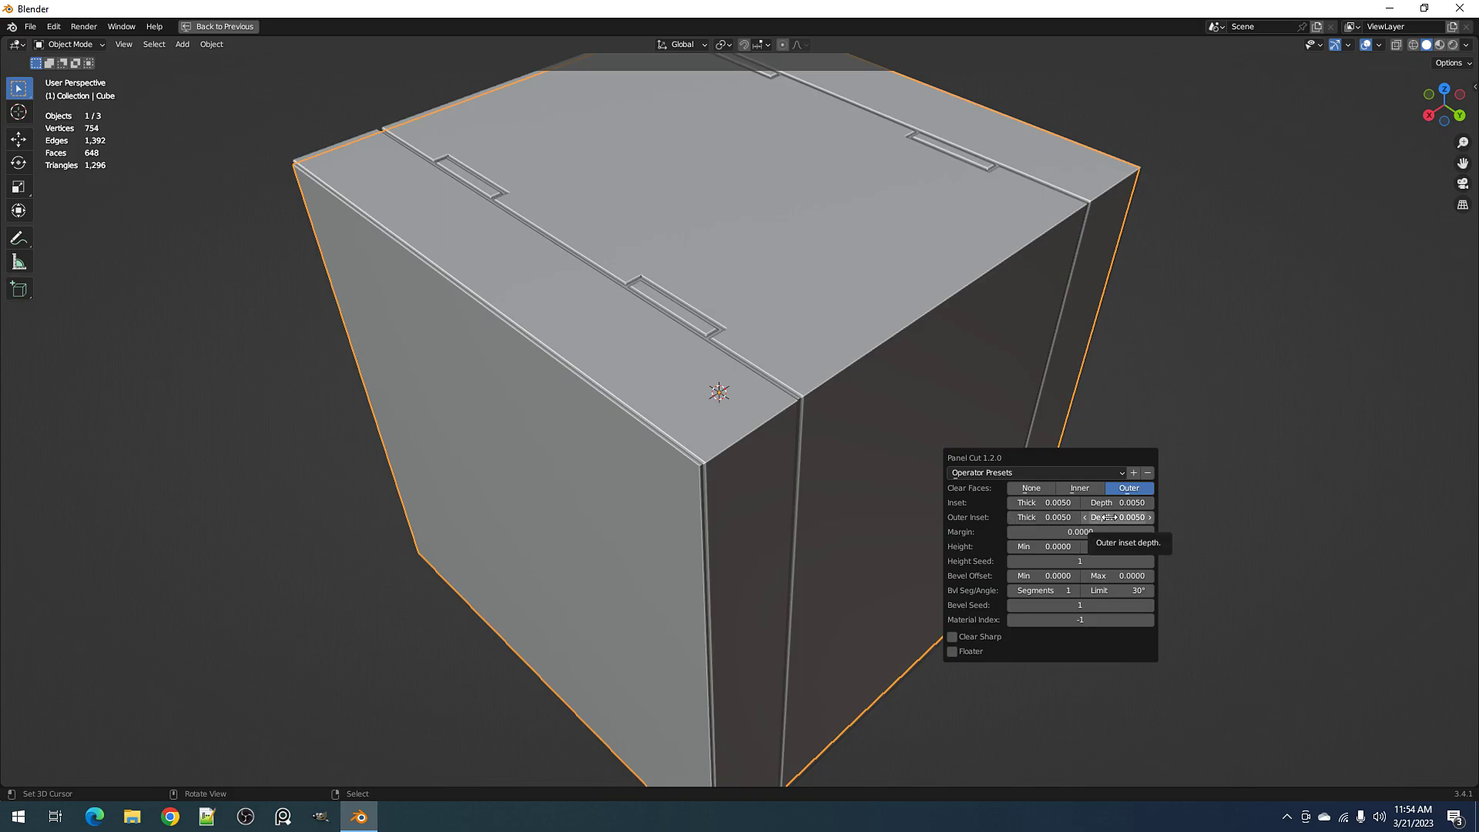
pyautogui.scroll(3, 789, 439)
pyautogui.scroll(2, 790, 443)
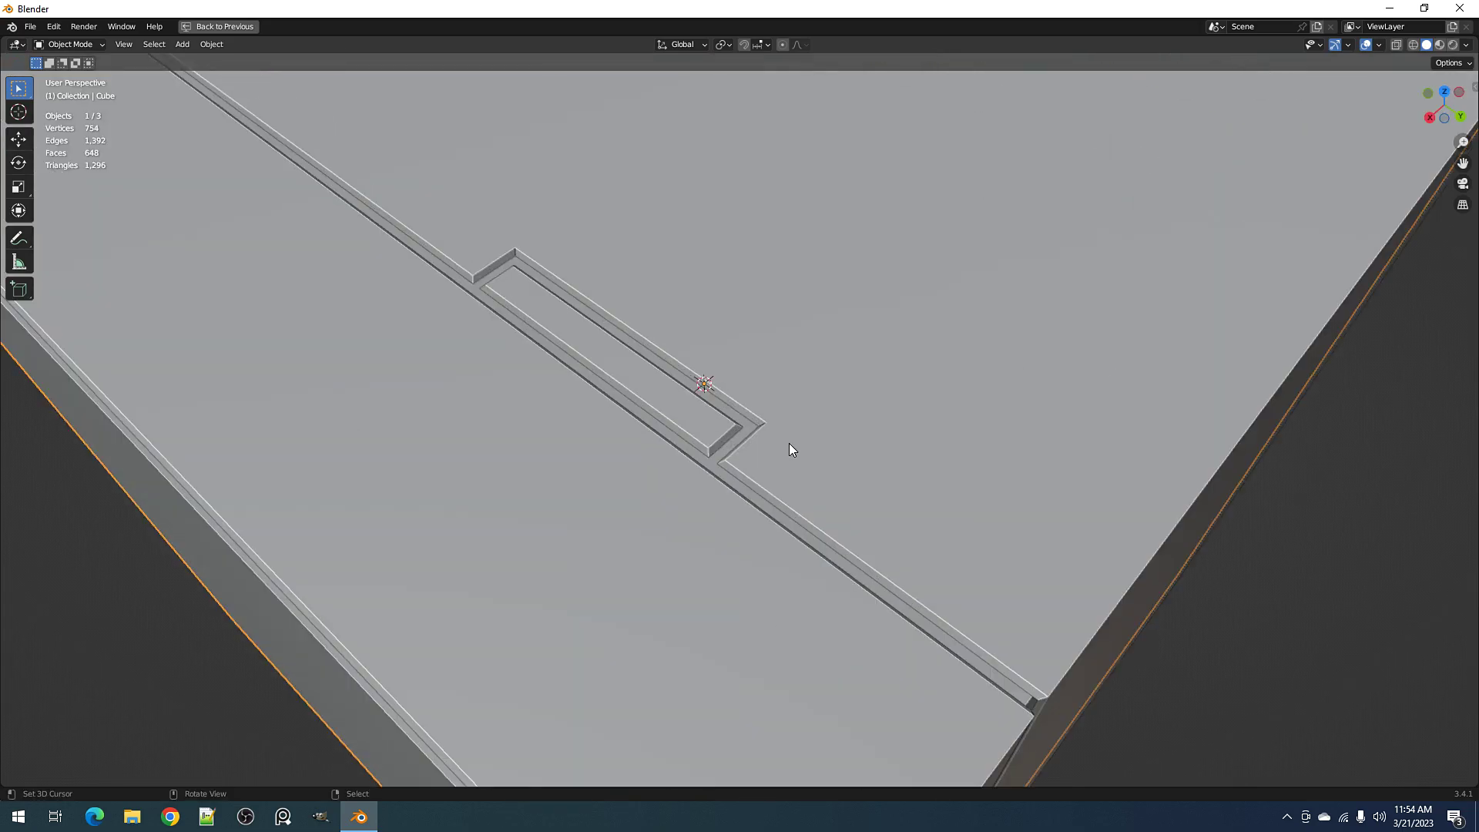
pyautogui.scroll(-3, 893, 484)
# Set the panel cut's outer inset thickness and depth both to 0
pyautogui.press('F9')
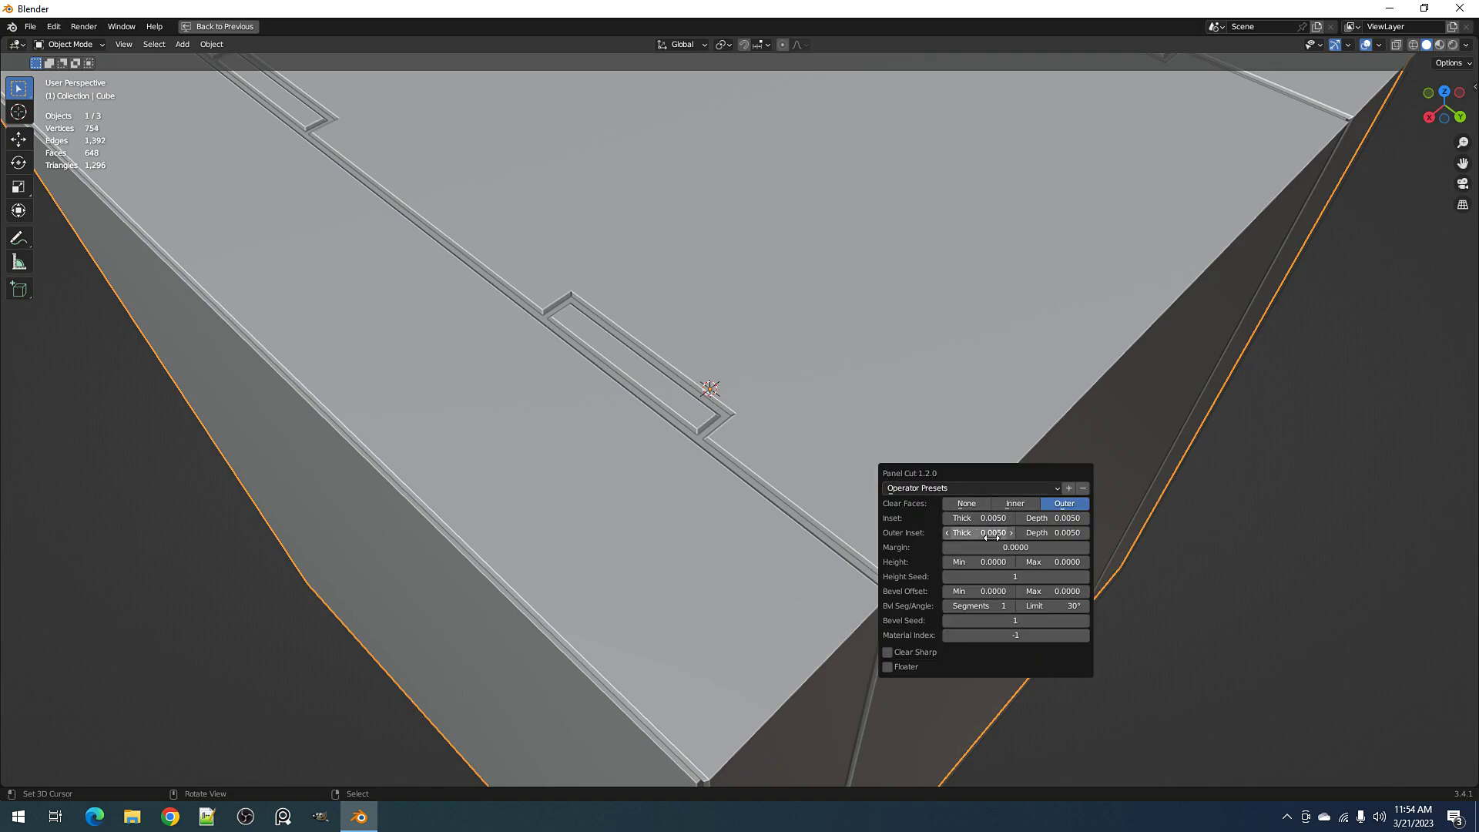
pyautogui.click(990, 533)
pyautogui.write('0')
pyautogui.press('Tab')
pyautogui.write('0')
pyautogui.press('Return')
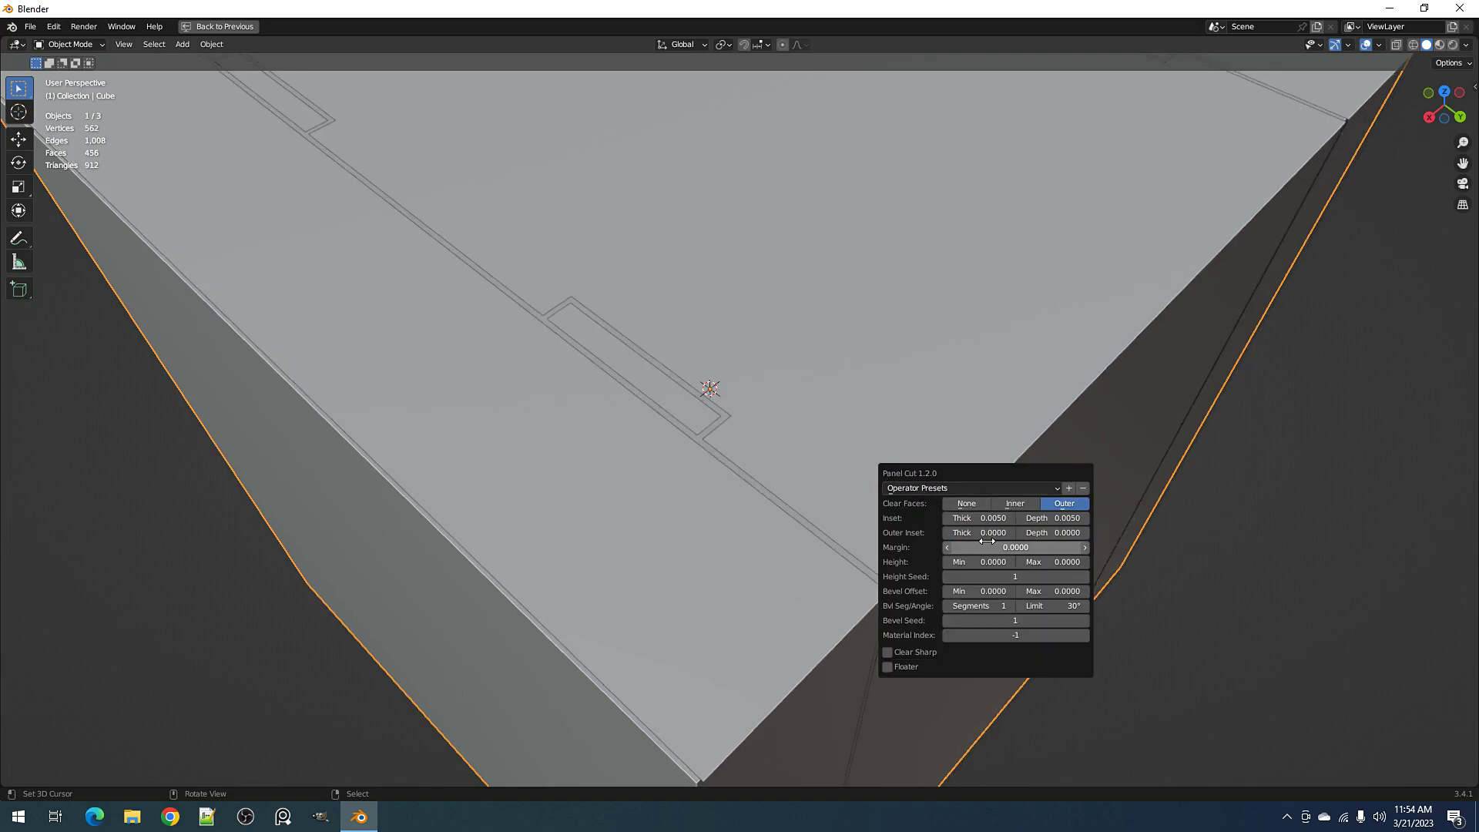
# Set the panel cut's outer inset thickness and depth both to 0.005
pyautogui.click(987, 537)
pyautogui.write('.005')
pyautogui.press('Tab')
pyautogui.write('.')
pyautogui.write('.005')
pyautogui.press('Return')
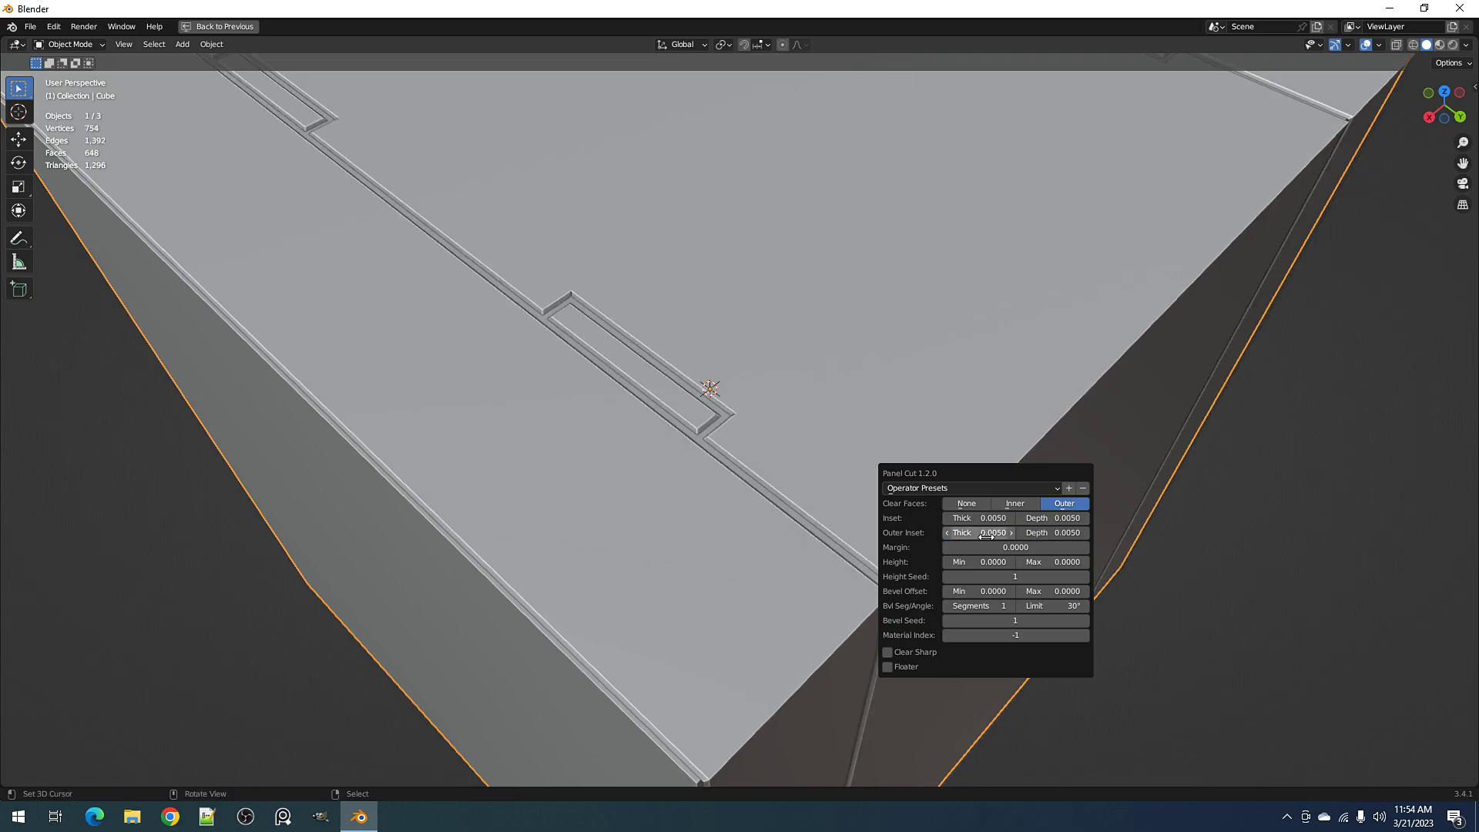
# Adjust the panel cut's inset depth and set its outer inset thickness to 0.009
pyautogui.click(1054, 533)
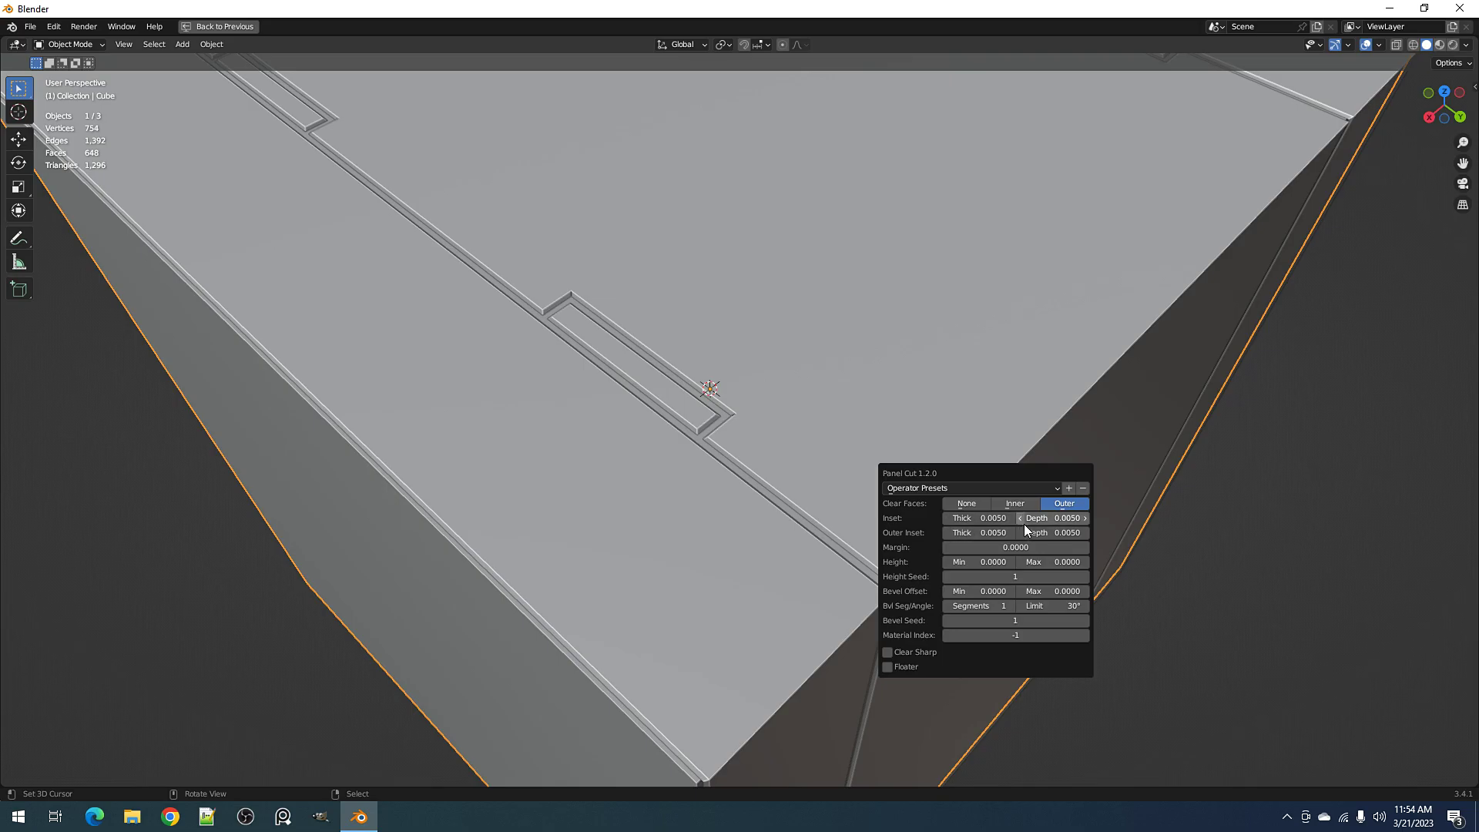
pyautogui.write('.001')
pyautogui.press('Return')
pyautogui.press('-')
pyautogui.moveTo(1054, 518); pyautogui.dragTo(1082, 517)
pyautogui.moveTo(991, 533); pyautogui.dragTo(1042, 532)
pyautogui.scroll(-5, 669, 564)
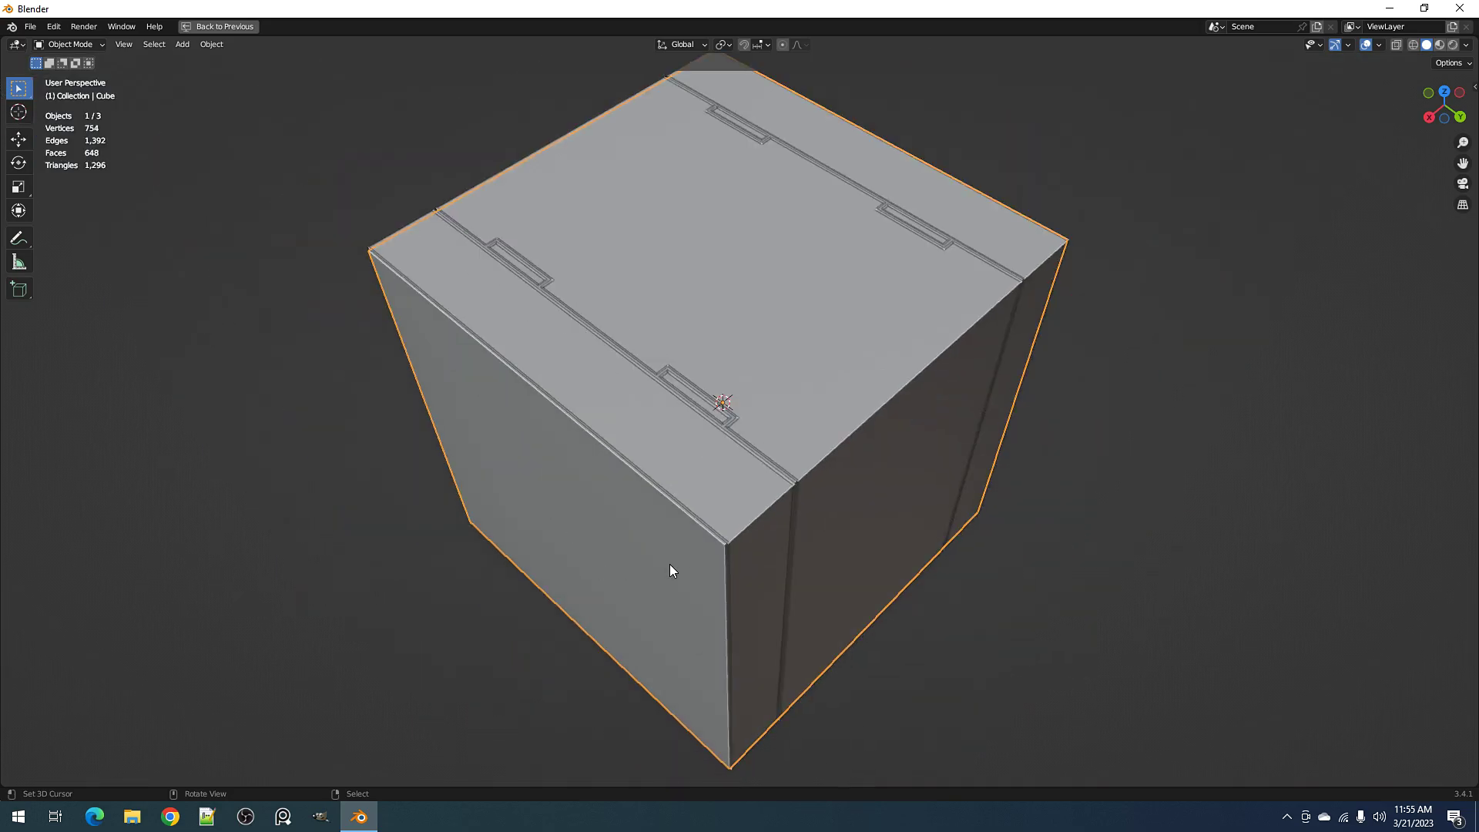
# Set the panel cut's inset depth to 0.01 and its inset thickness to 0.007
pyautogui.moveTo(668, 563)
pyautogui.mouseDown(button='middle')
pyautogui.moveTo(650, 551)
pyautogui.moveTo(684, 588)
pyautogui.mouseUp(button='middle')
pyautogui.scroll(3, 684, 589)
pyautogui.press('F9')
pyautogui.moveTo(1005, 604); pyautogui.dragTo(1023, 604)
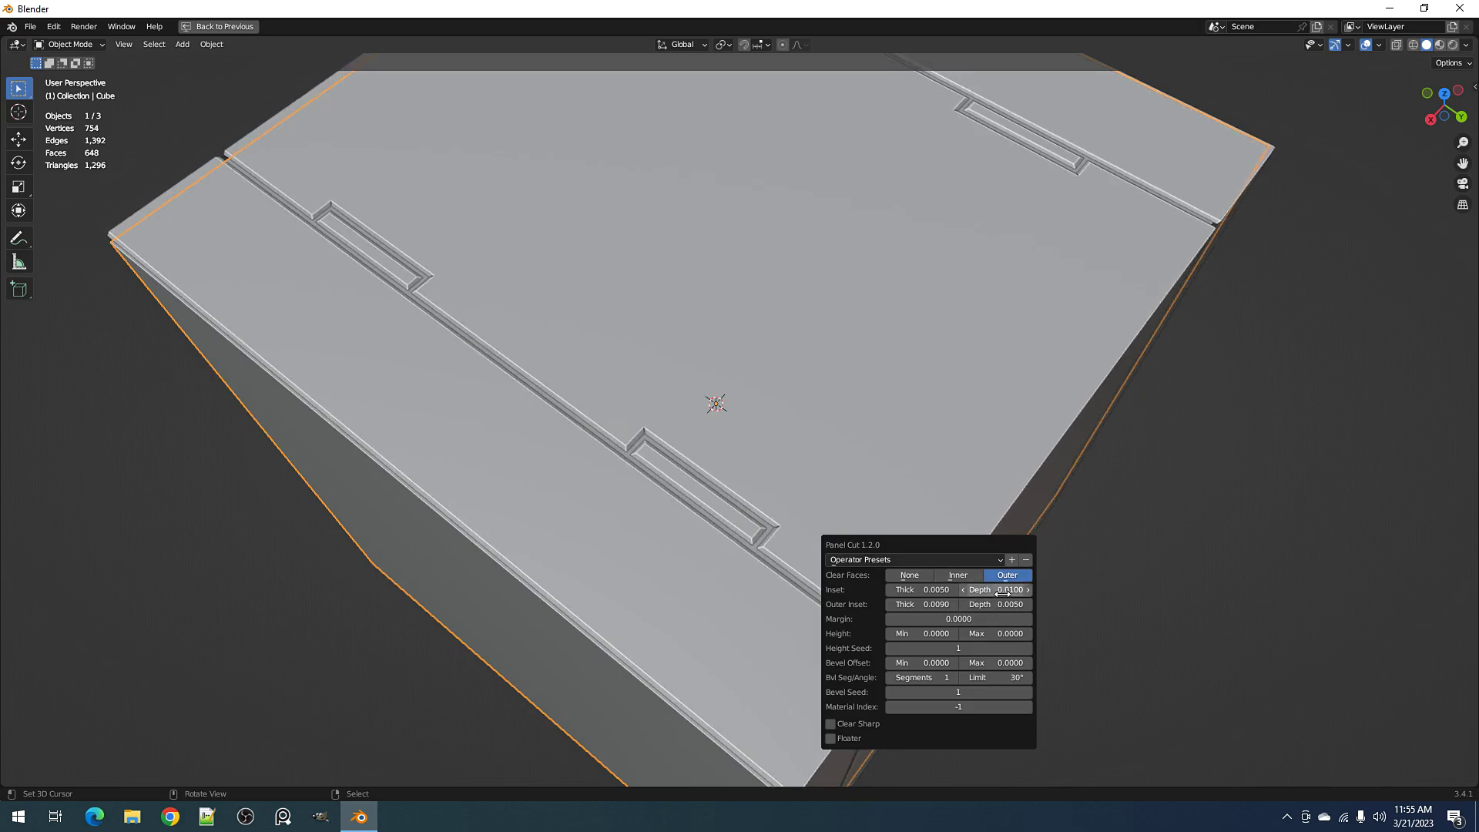
pyautogui.moveTo(921, 604); pyautogui.dragTo(955, 590)
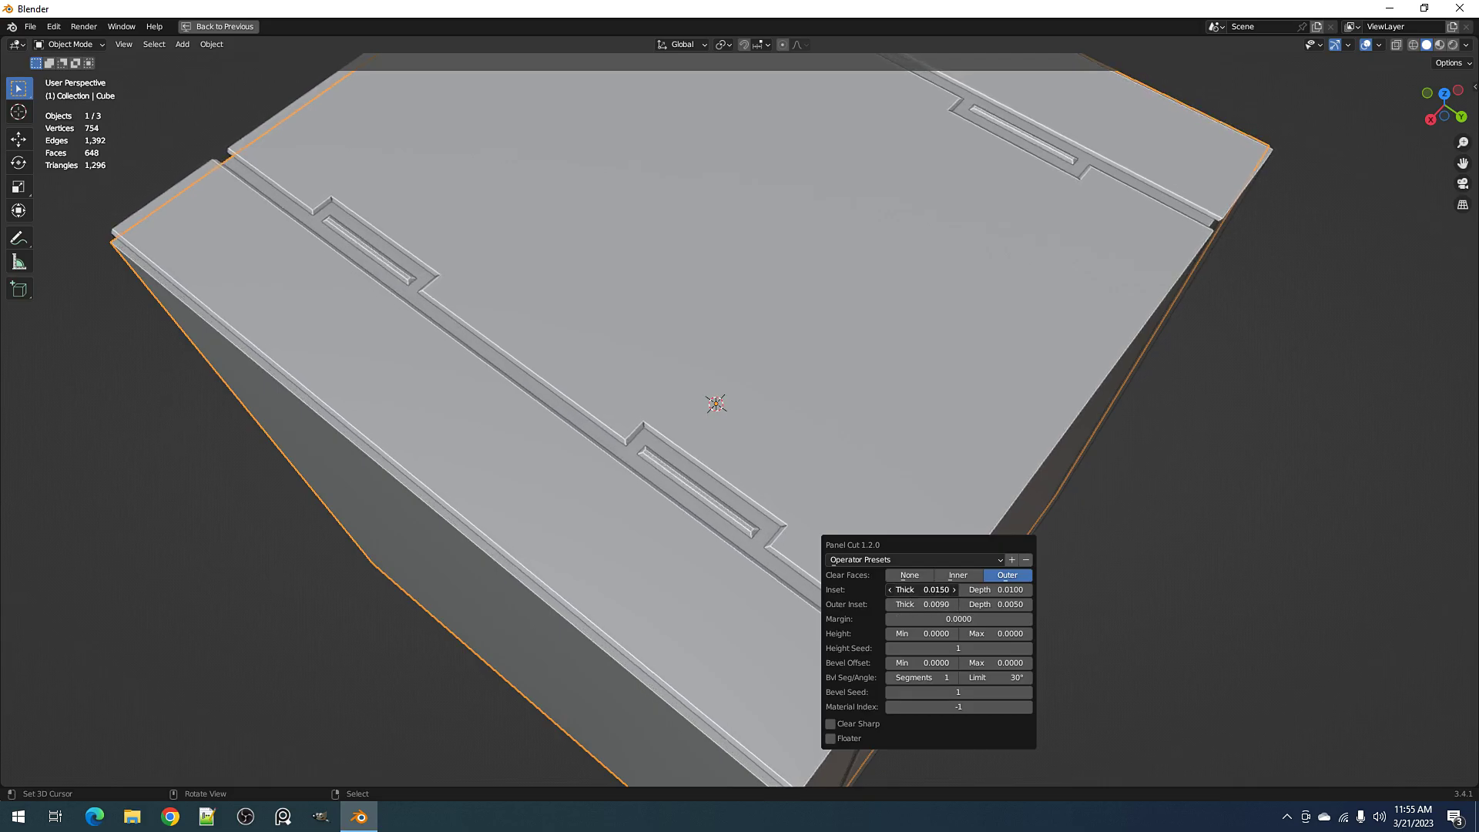
pyautogui.moveTo(939, 590); pyautogui.dragTo(879, 589)
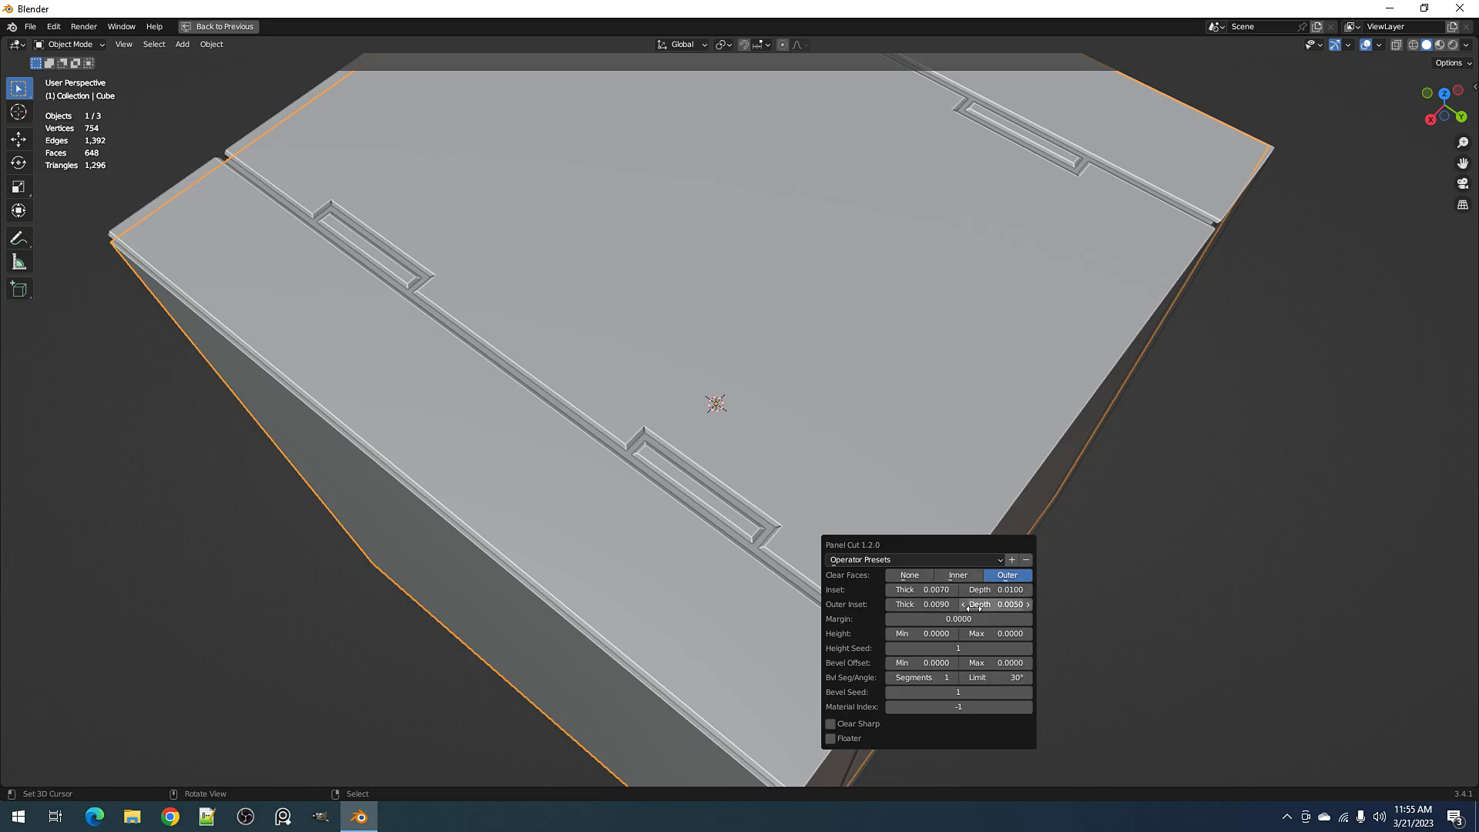
# Try the Inner option of Clear Faces with the adjusted insets and set it to None
pyautogui.click(969, 576)
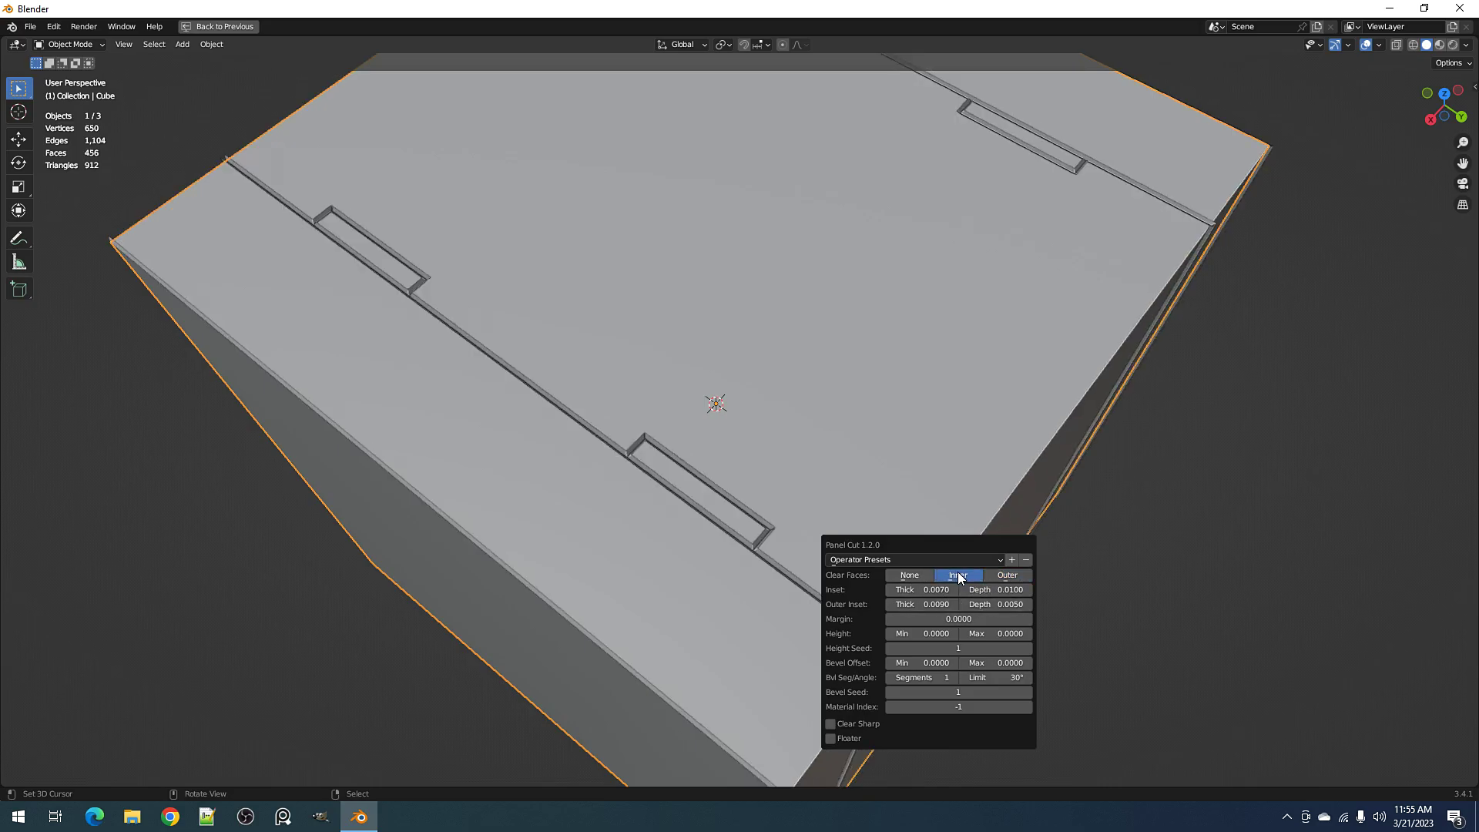
pyautogui.click(907, 576)
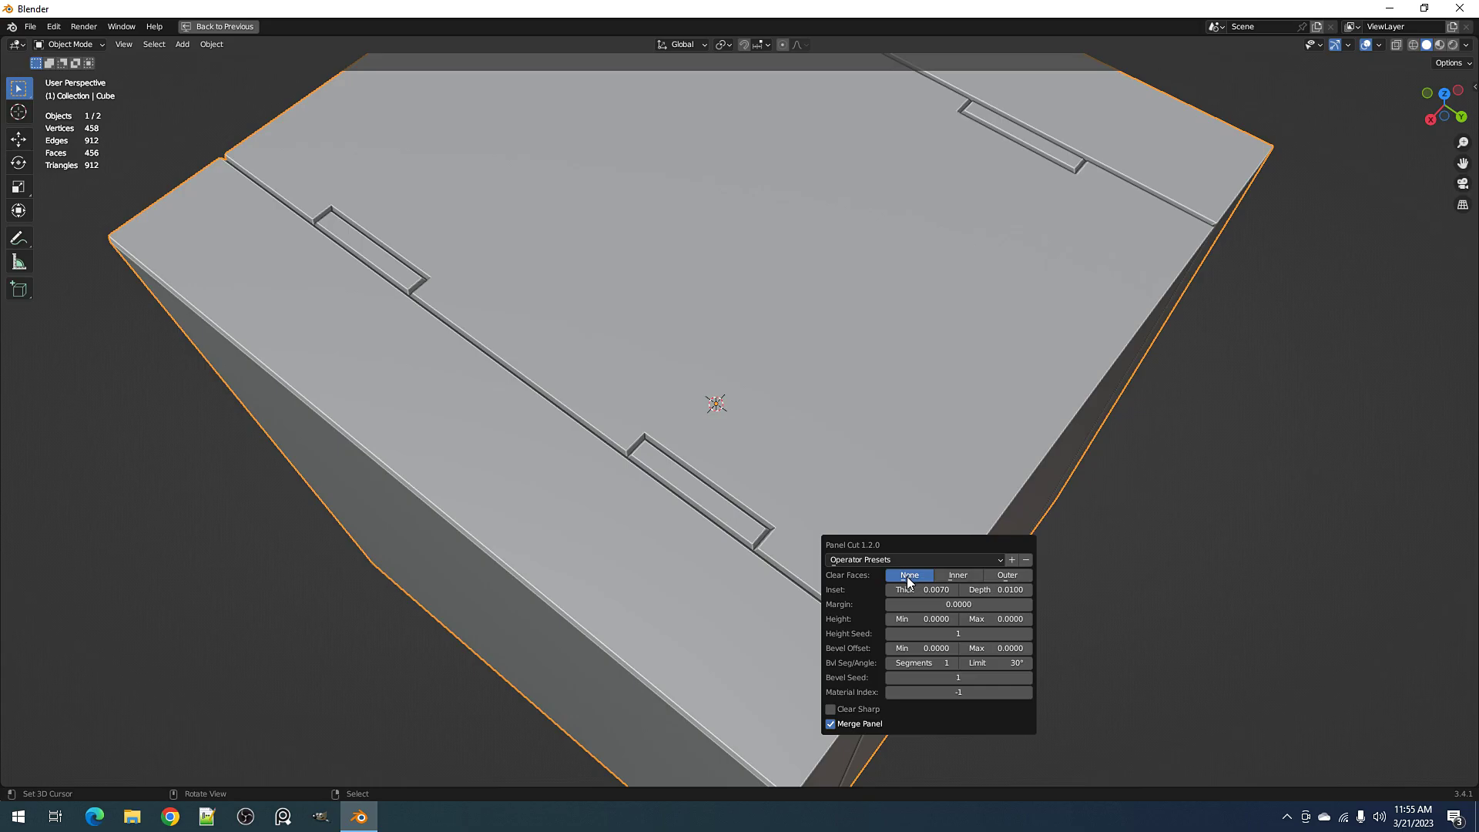
# Try the Outer option of Clear Faces on the panel cut and set it back to None
pyautogui.click(1007, 575)
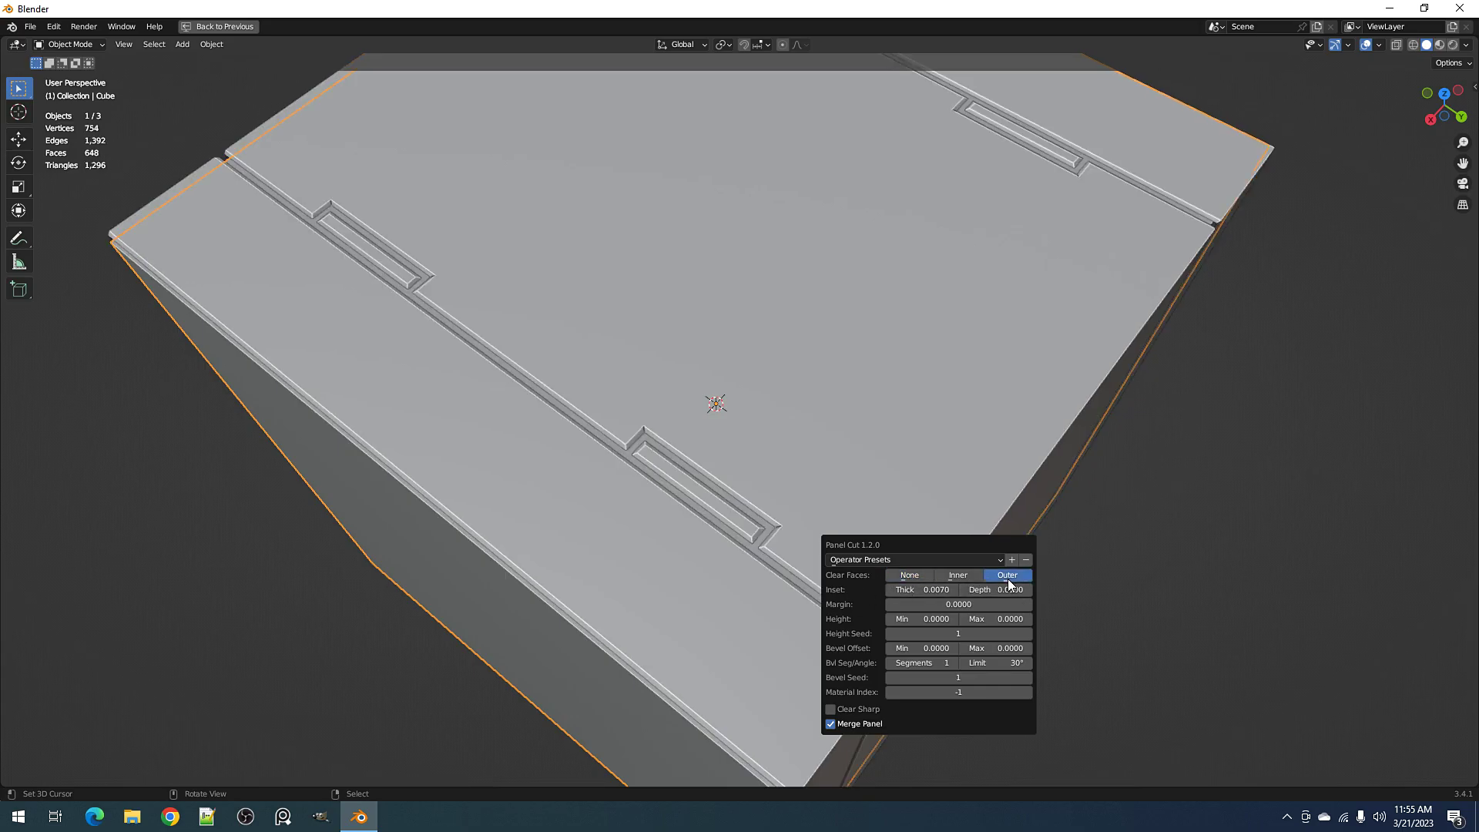
pyautogui.click(929, 584)
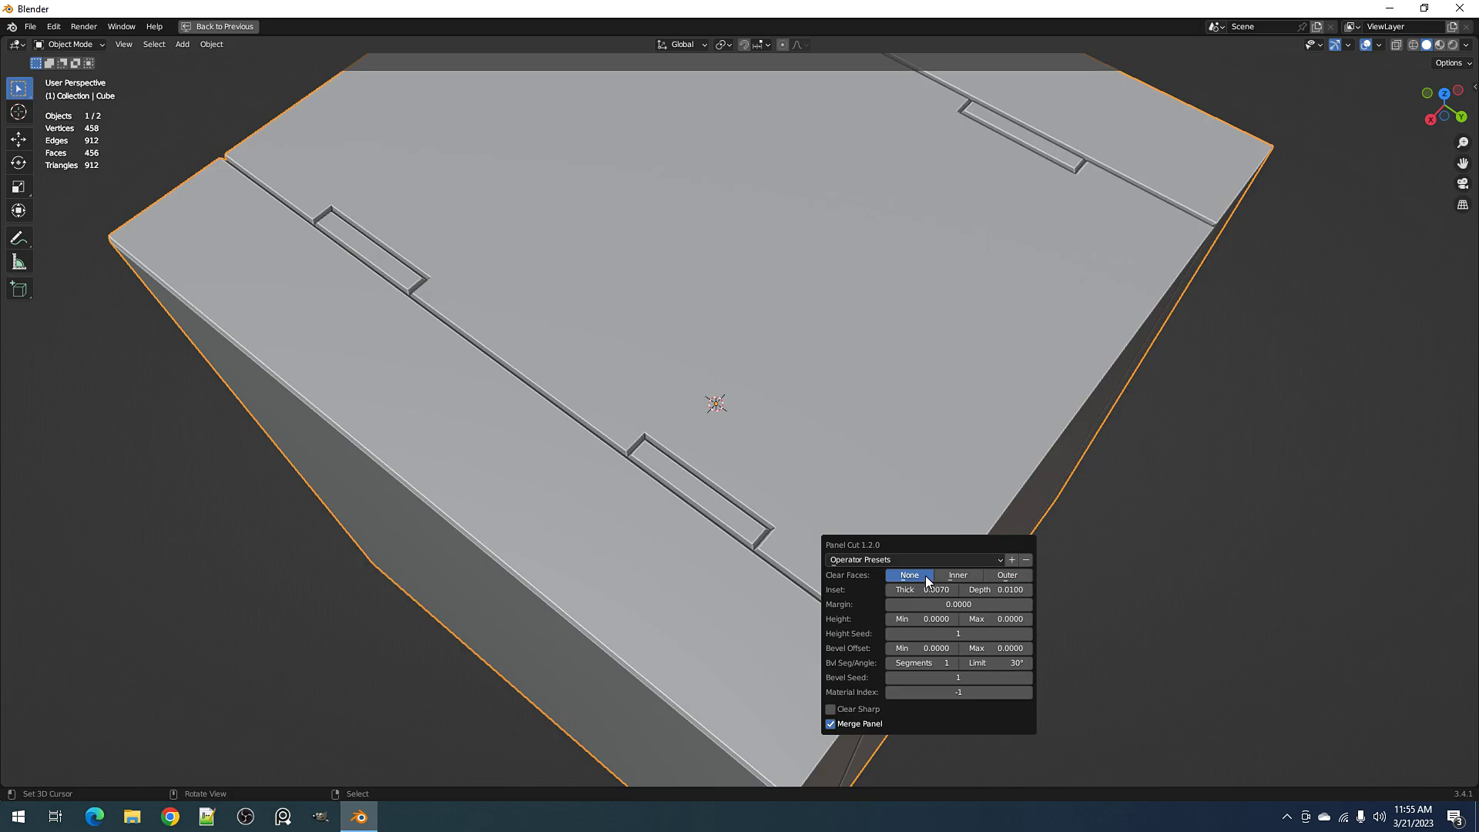
pyautogui.moveTo(927, 581); pyautogui.dragTo(886, 503, button='middle')
# Delete the cube with its merged panel cut and undo the deletion
pyautogui.press('x')
pyautogui.click(821, 444)
pyautogui.hotkey('ctrl', 'z')
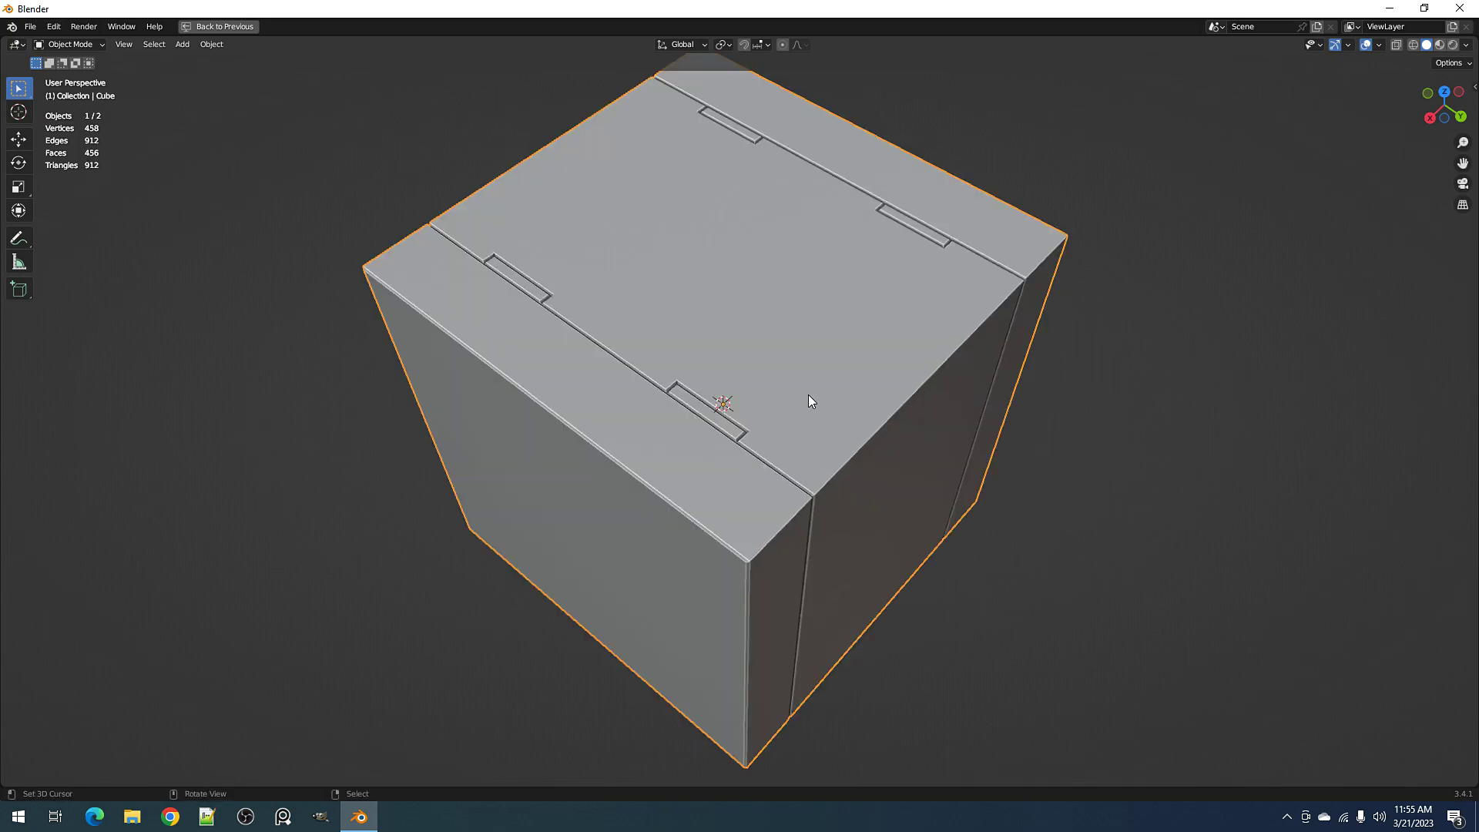
# Undo the merged panel cut, going back to the cube's Edit Mode with the panel faces selected
pyautogui.hotkey('alt', 'a')
pyautogui.hotkey('ctrl', 'z')
pyautogui.hotkey('ctrl', 'z')
pyautogui.hotkey('ctrl', 'z')
pyautogui.scroll(-3, 826, 476)
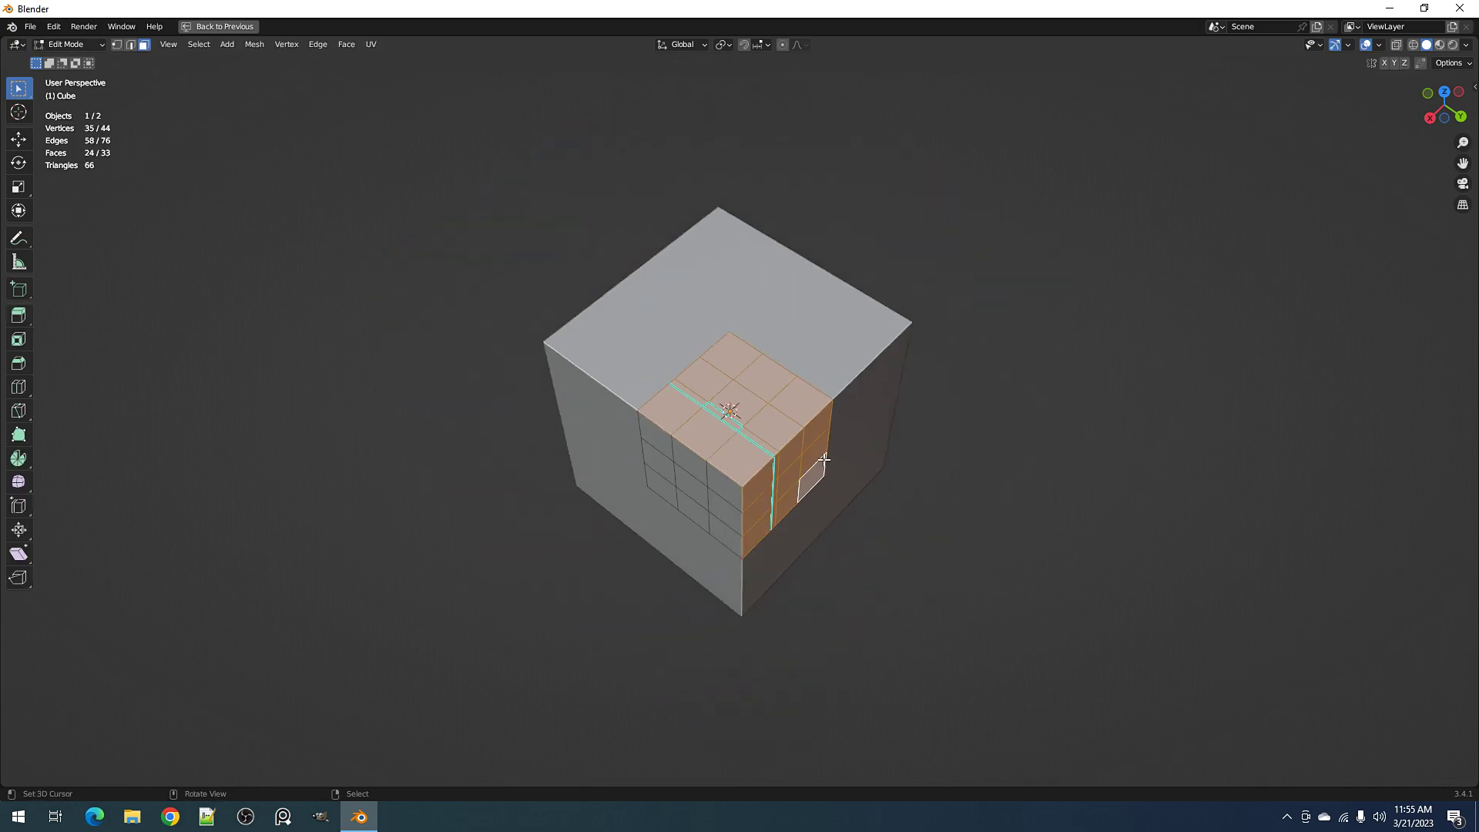
pyautogui.moveTo(827, 479)
pyautogui.mouseDown(button='middle')
pyautogui.moveTo(816, 463)
pyautogui.moveTo(820, 487)
pyautogui.mouseUp(button='middle')
pyautogui.scroll(3, 819, 486)
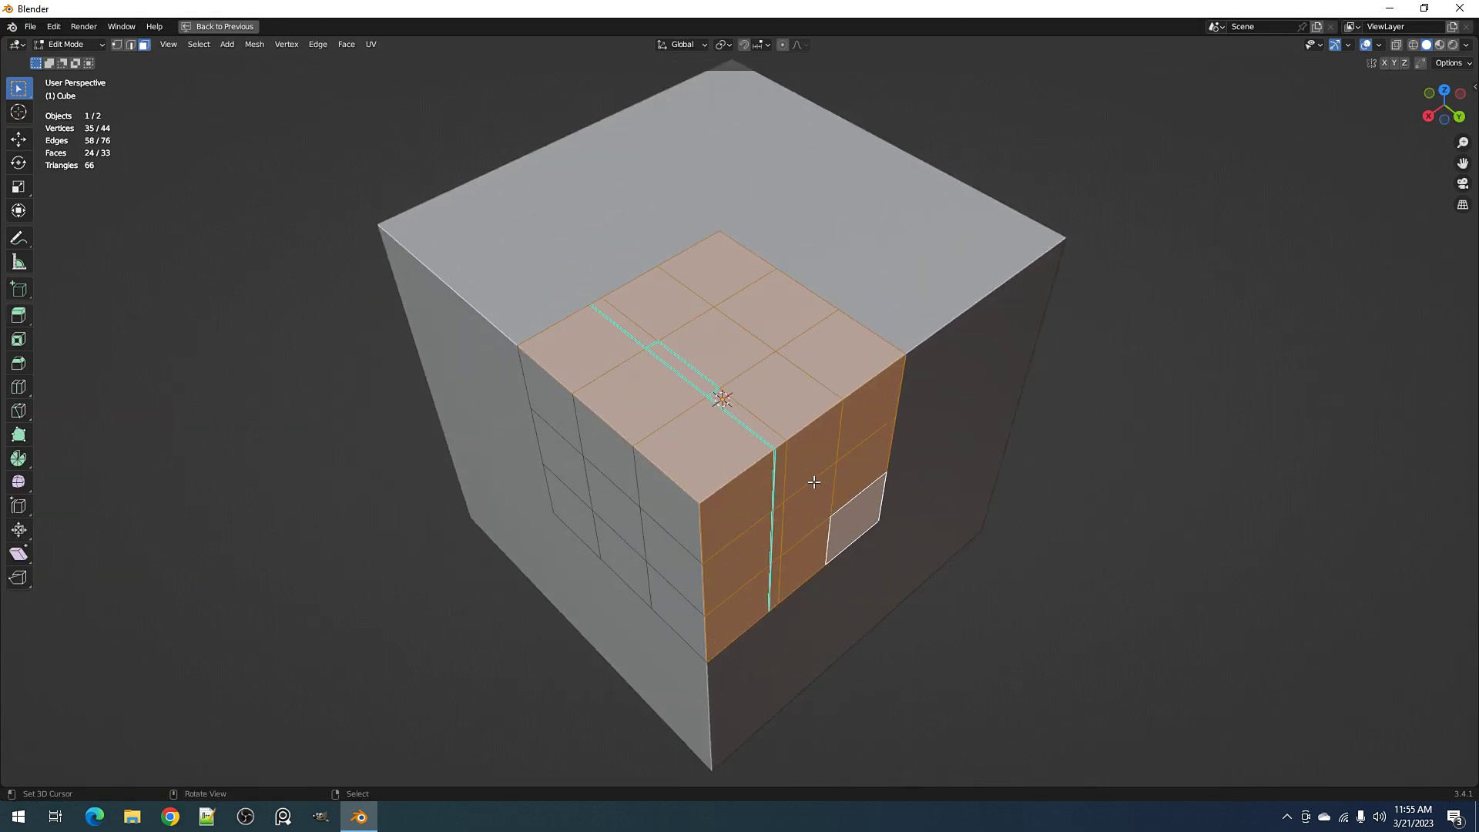
# Run Panel Cut on the cube's selected faces with Clear Faces set to Outer
pyautogui.press('Tab')
pyautogui.press('Tab')
pyautogui.rightClick(819, 380)
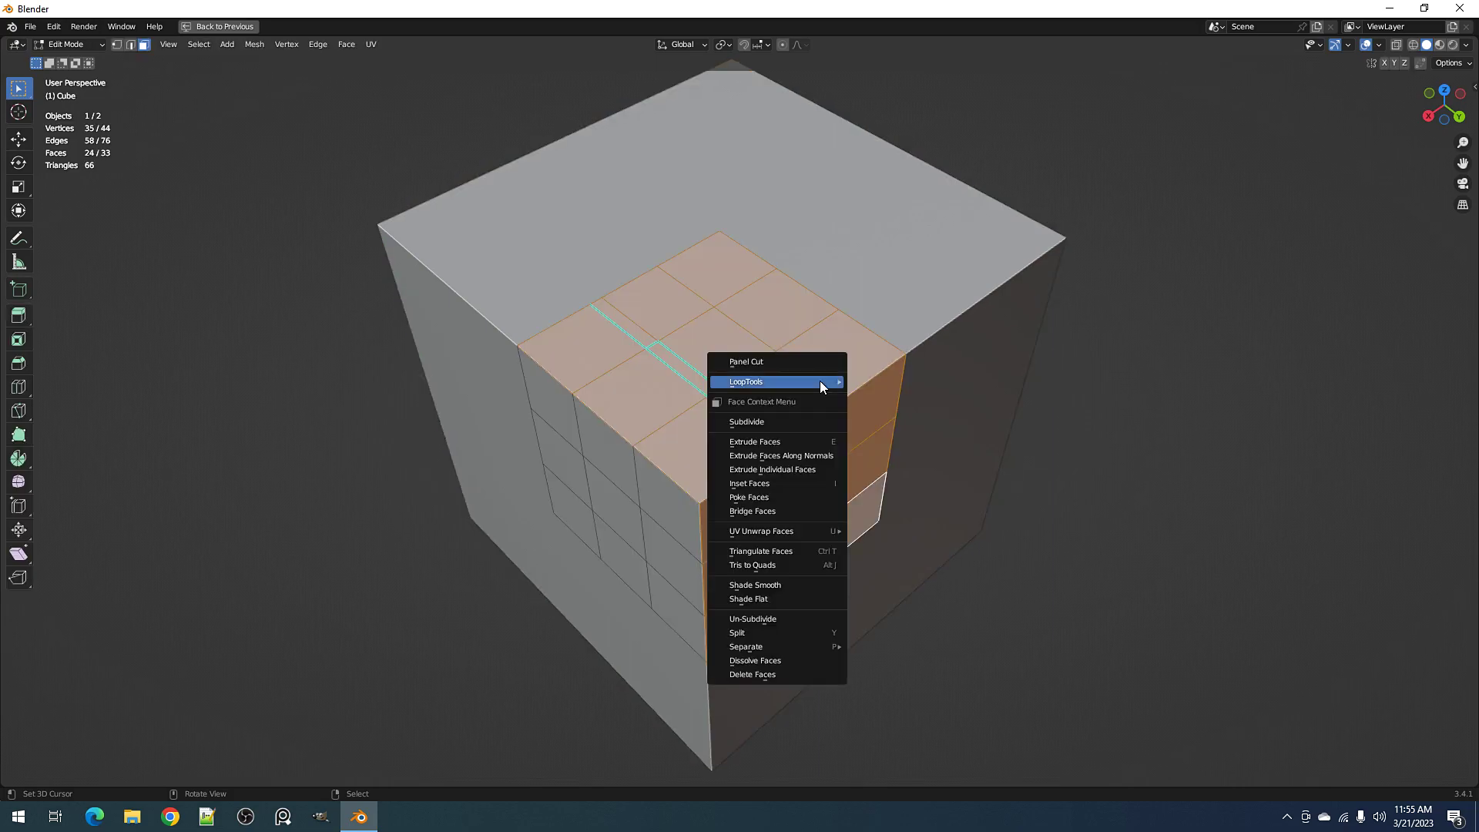
pyautogui.click(809, 362)
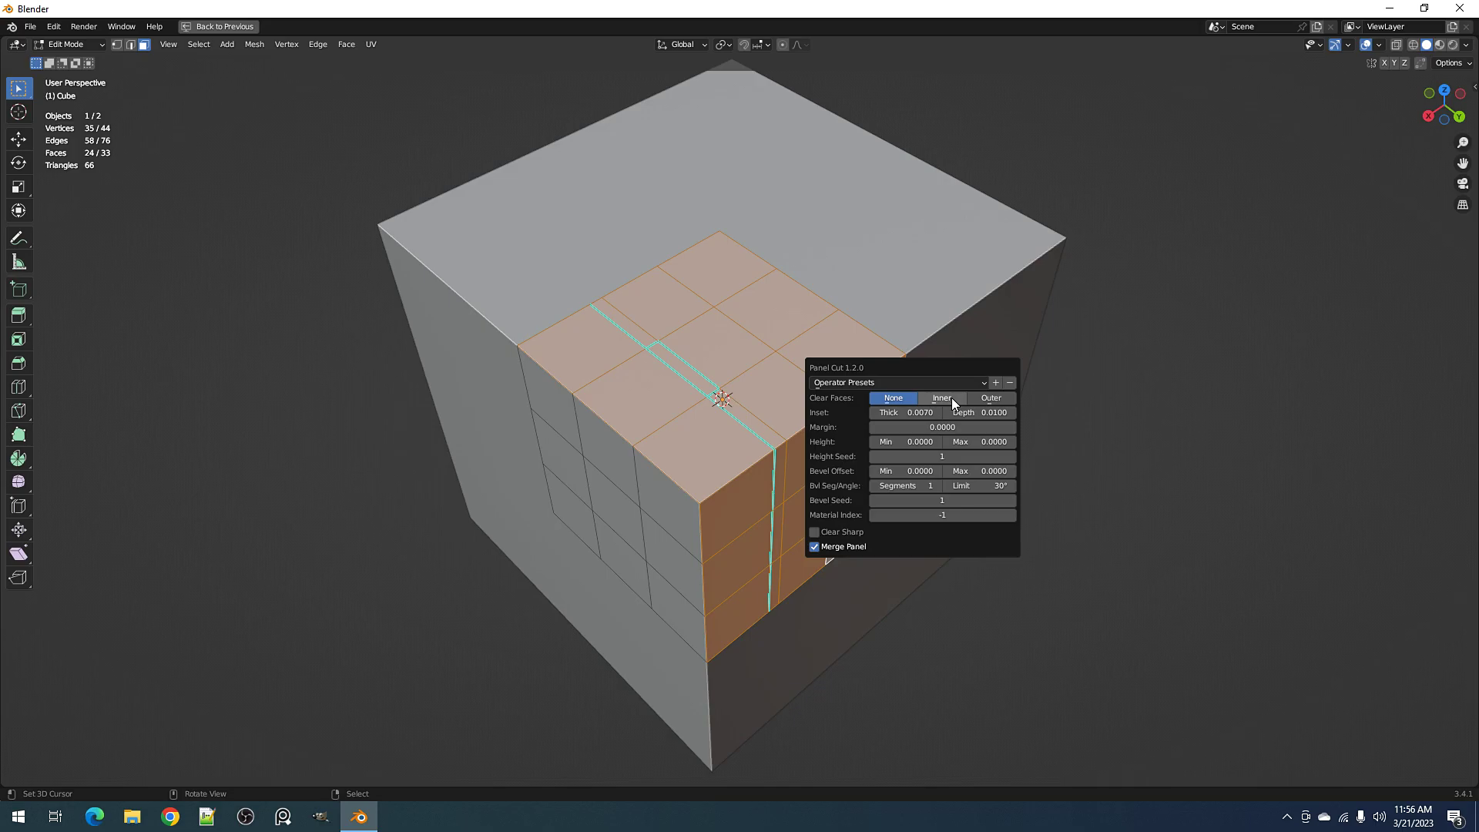
pyautogui.click(997, 395)
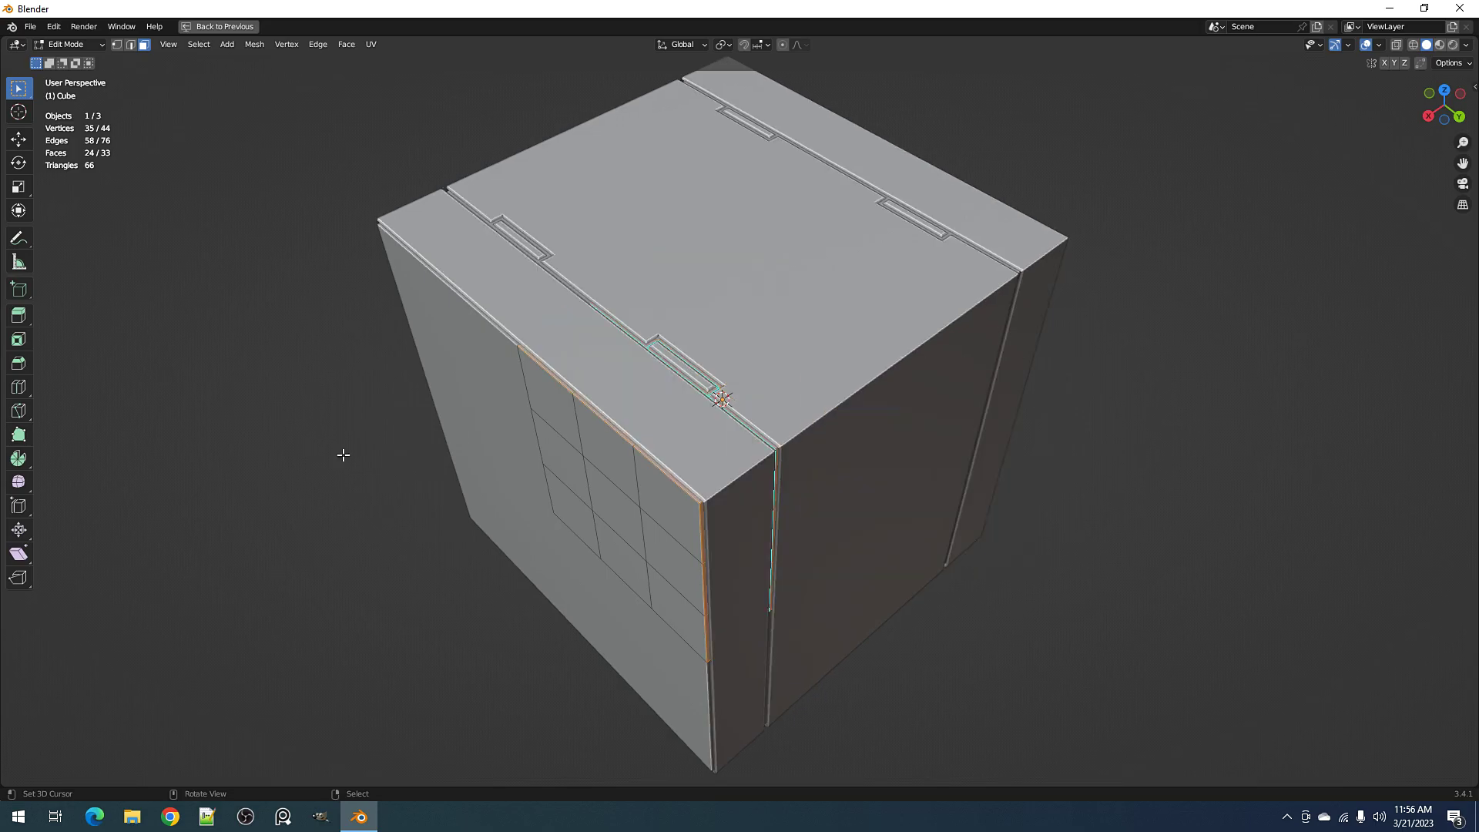
# Return to Object Mode, select the separate panel cut object and examine its panel lines on the cube
pyautogui.hotkey('alt', 'a')
pyautogui.press('Tab')
pyautogui.scroll(1, 807, 365)
pyautogui.scroll(-3, 810, 365)
pyautogui.moveTo(835, 363); pyautogui.dragTo(740, 400, button='middle')
pyautogui.scroll(5, 808, 389)
pyautogui.click(709, 397)
pyautogui.scroll(-4, 709, 398)
pyautogui.scroll(3, 617, 425)
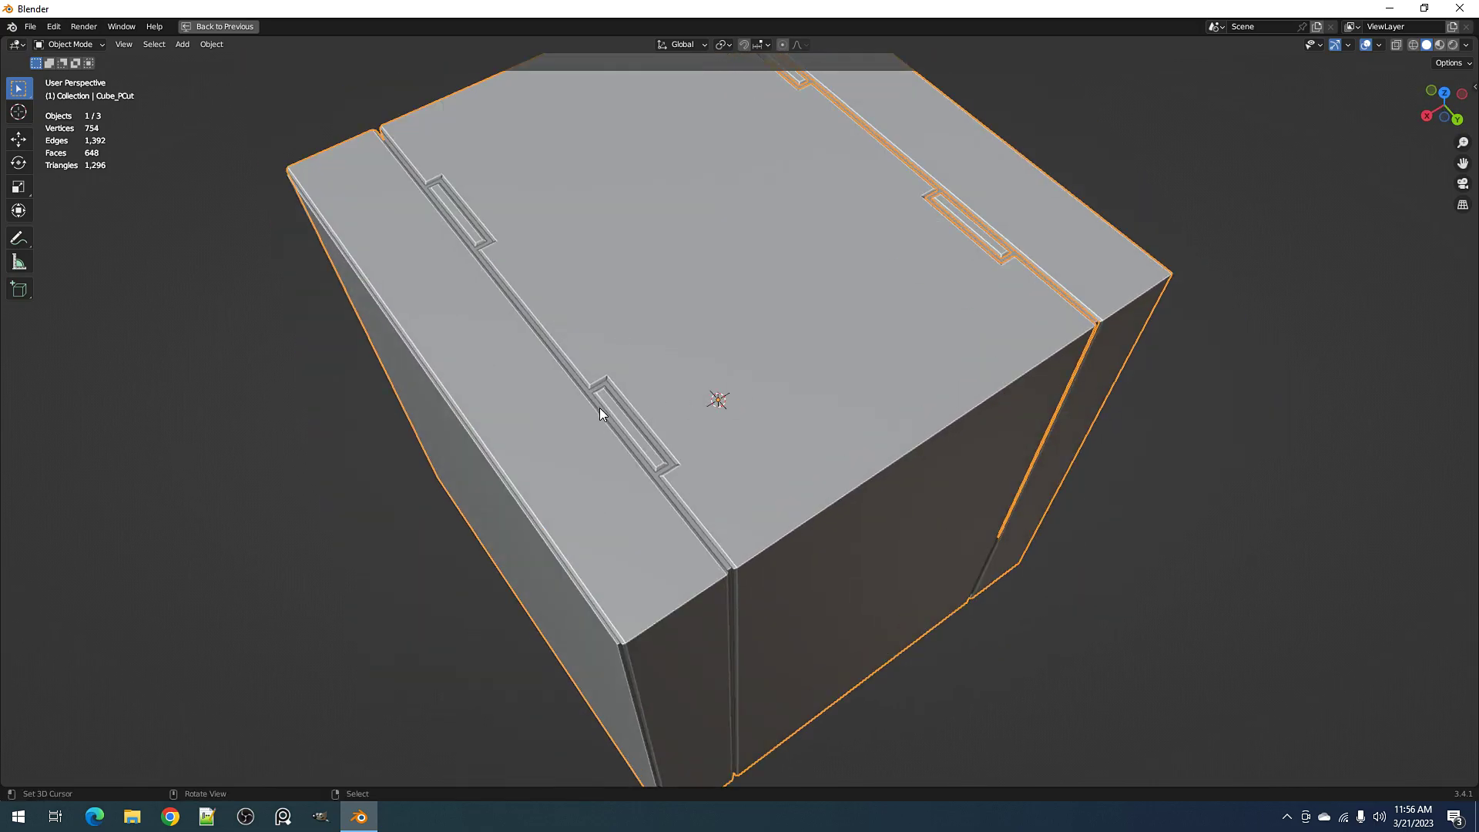
pyautogui.scroll(-5, 616, 407)
pyautogui.hotkey('alt', 'a')
# Select the separate panel cut object covering the cube and delete it
pyautogui.moveTo(803, 423); pyautogui.dragTo(834, 414, button='middle')
pyautogui.scroll(2, 809, 393)
pyautogui.click(788, 372)
pyautogui.press('Delete')
# Select the remaining cube and check its mesh in Edit Mode, returning to Object Mode
pyautogui.click(756, 372)
pyautogui.press('Tab')
pyautogui.press('Tab')
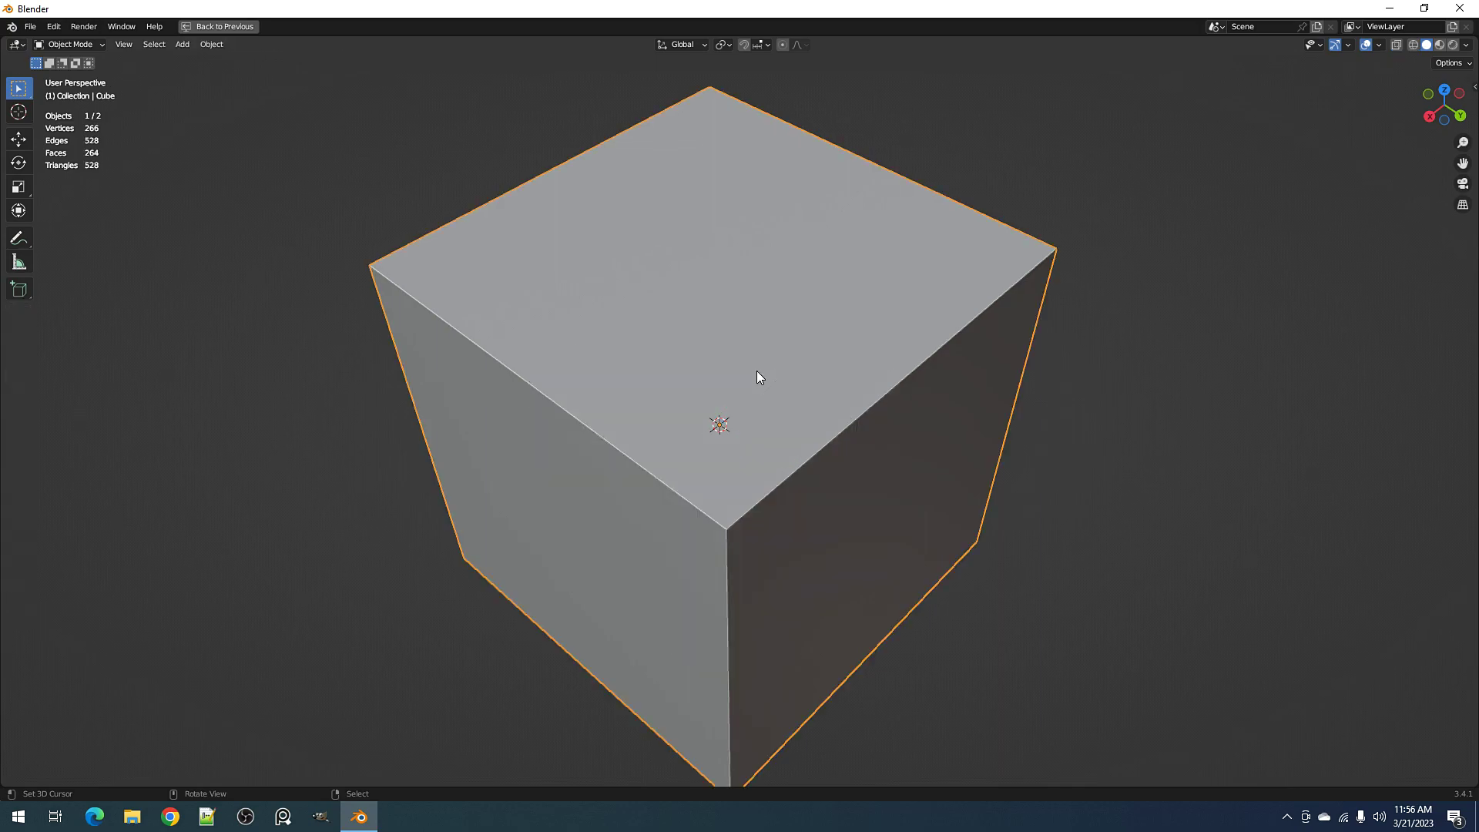
pyautogui.moveTo(757, 372); pyautogui.dragTo(876, 364, button='middle')
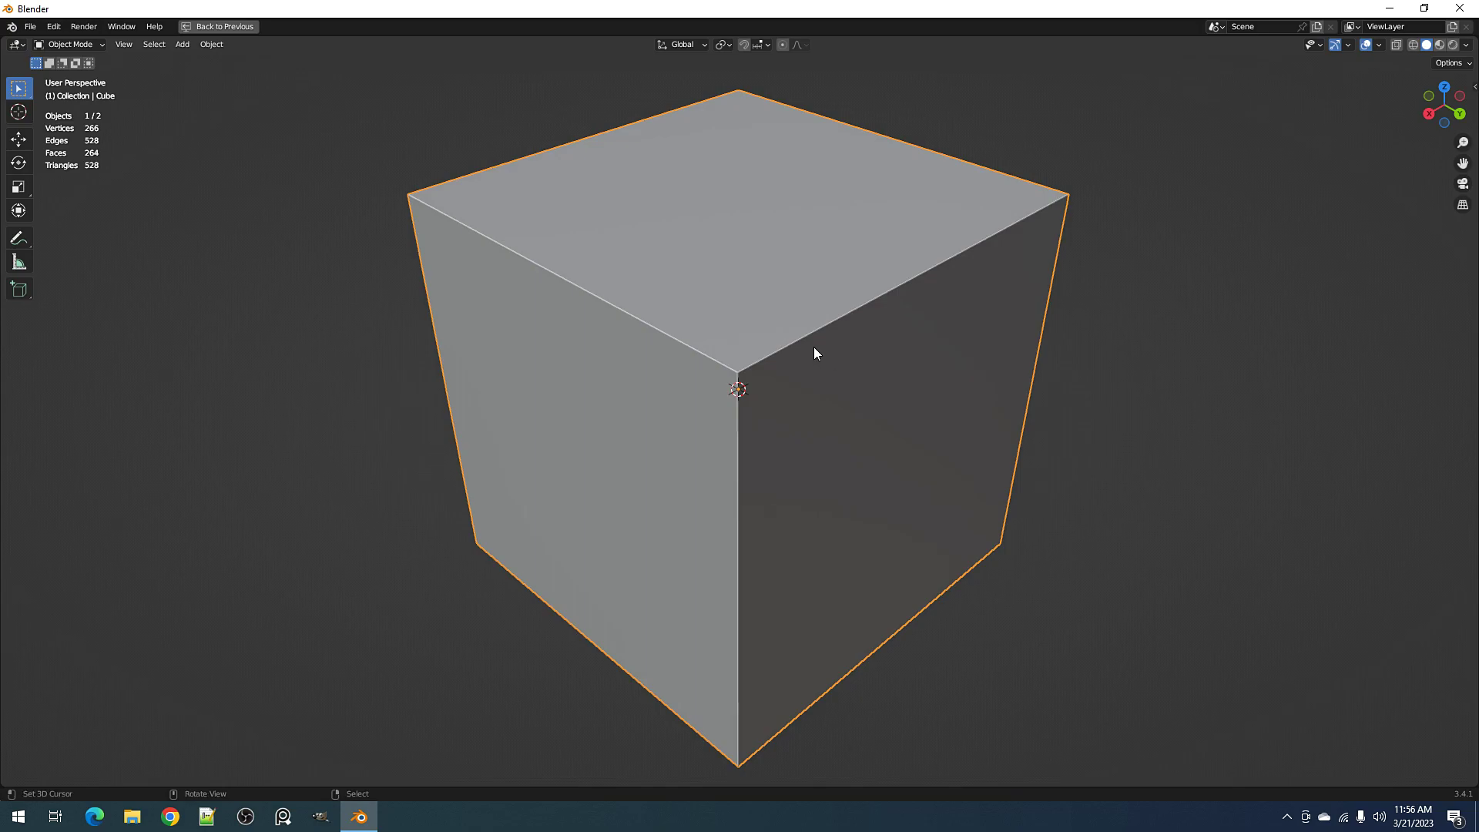